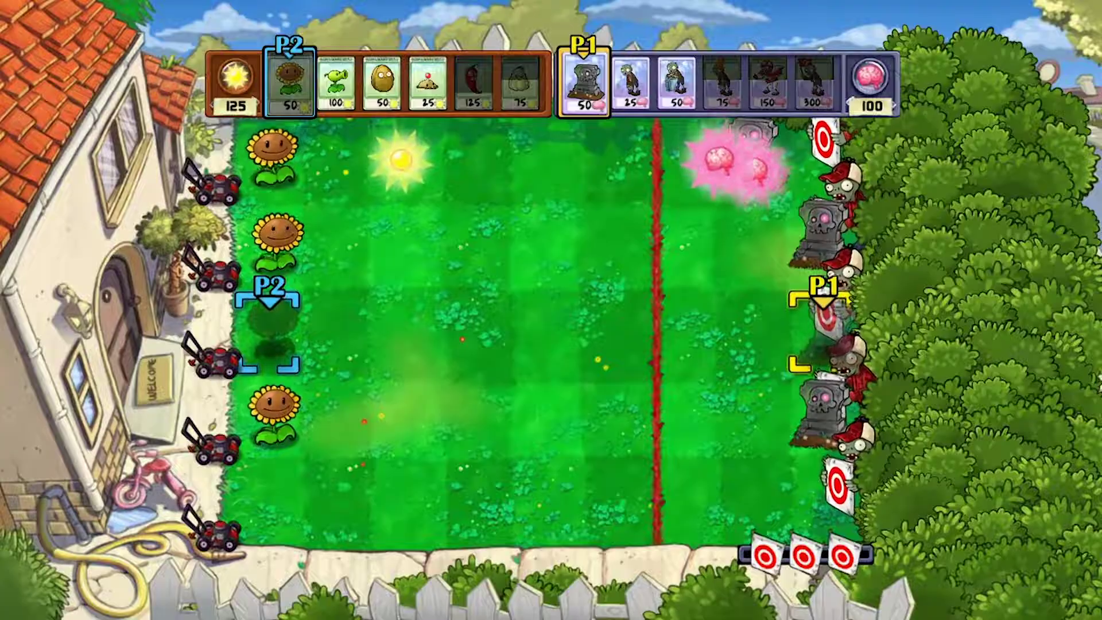
key(Up)
key(Down)
key(Return)
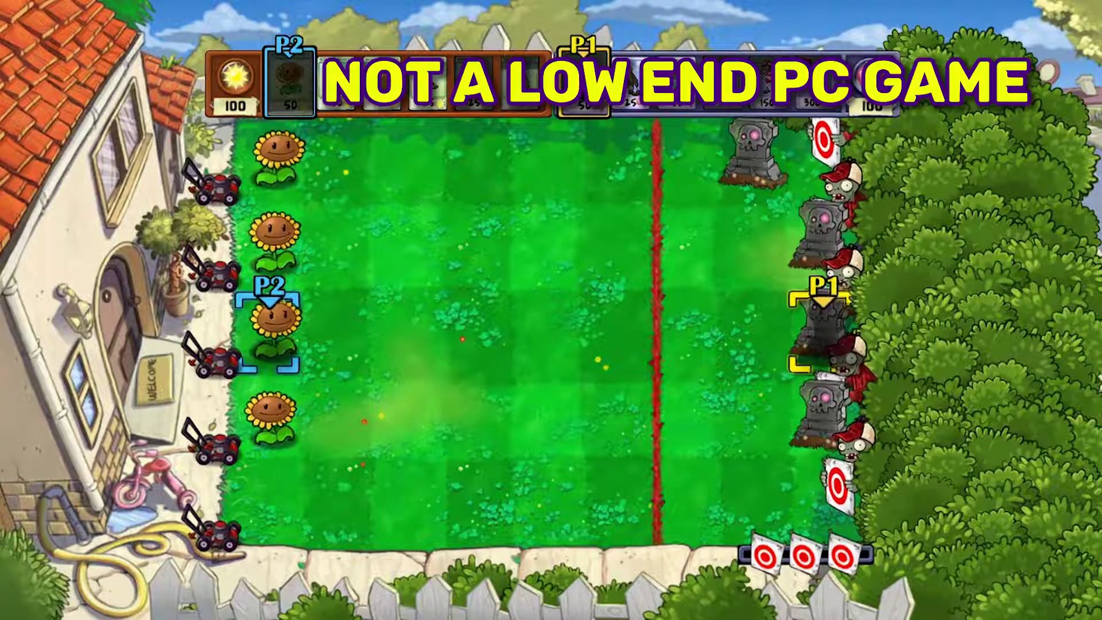
key(Left)
key(Right)
key(Up)
key(Down)
key(Left)
key(Down)
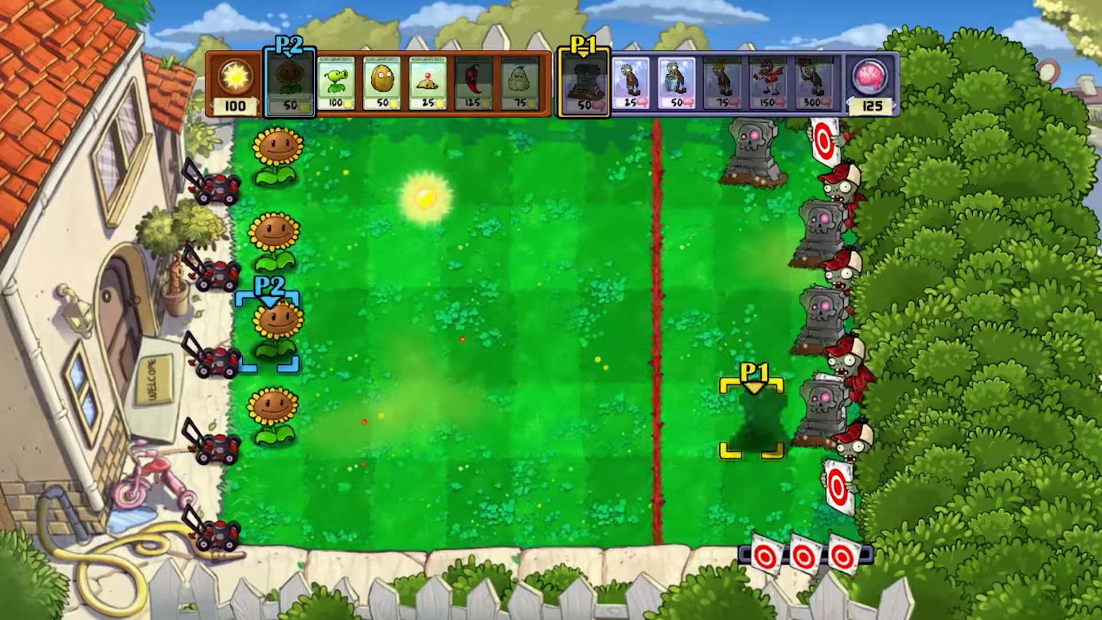
key(Down)
key(Right)
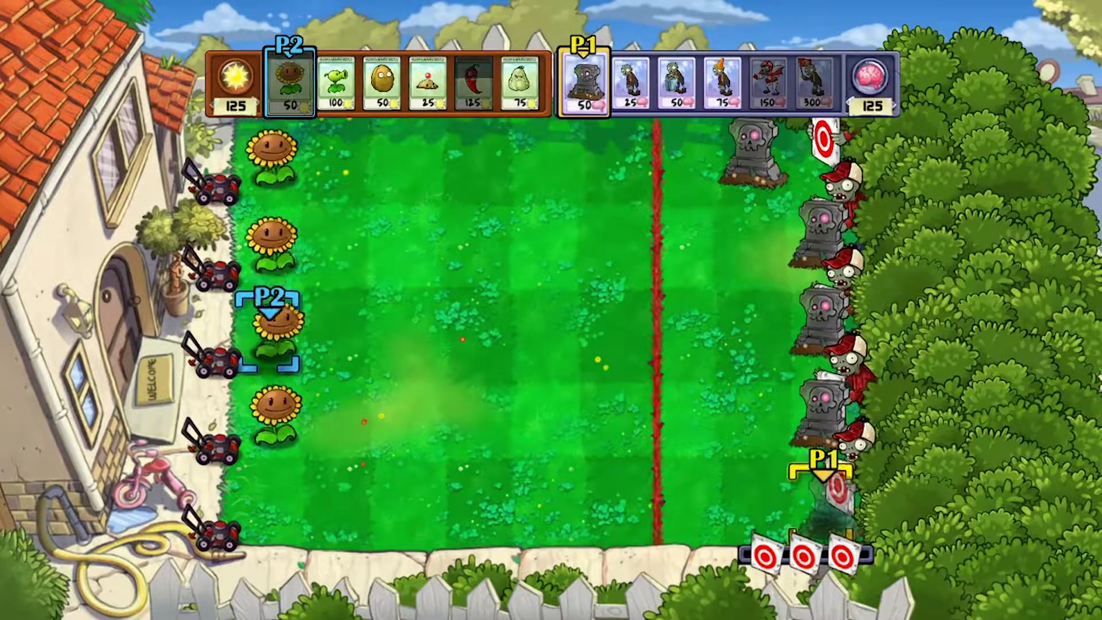
key(Down)
key(Down)
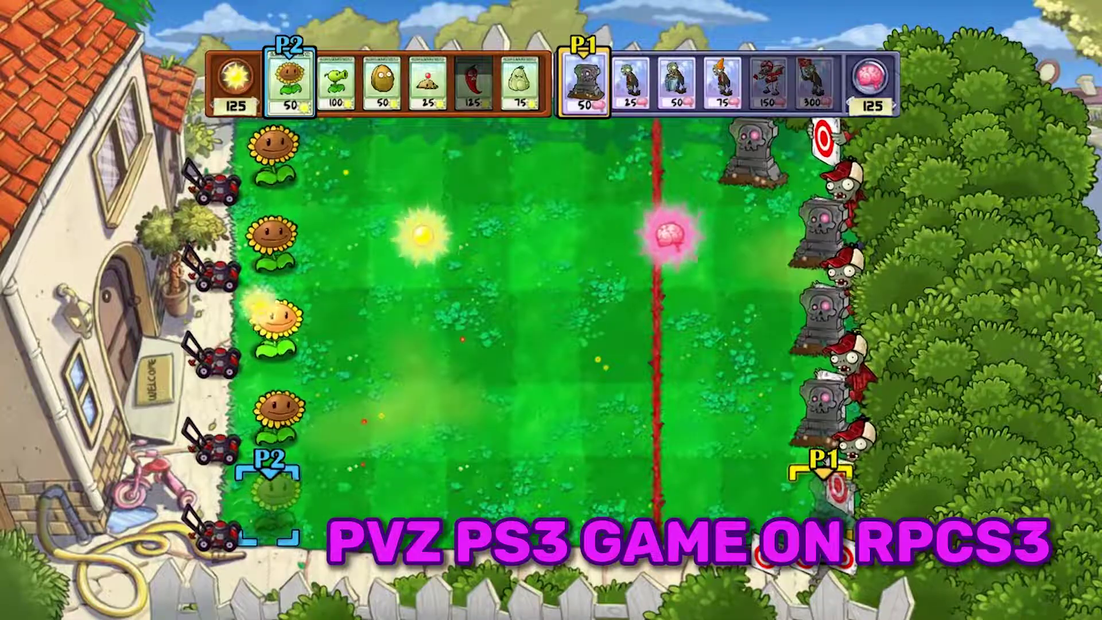
key(x)
key(x)
key(Left)
key(Left)
key(Left)
key(Left)
key(Up)
key(Up)
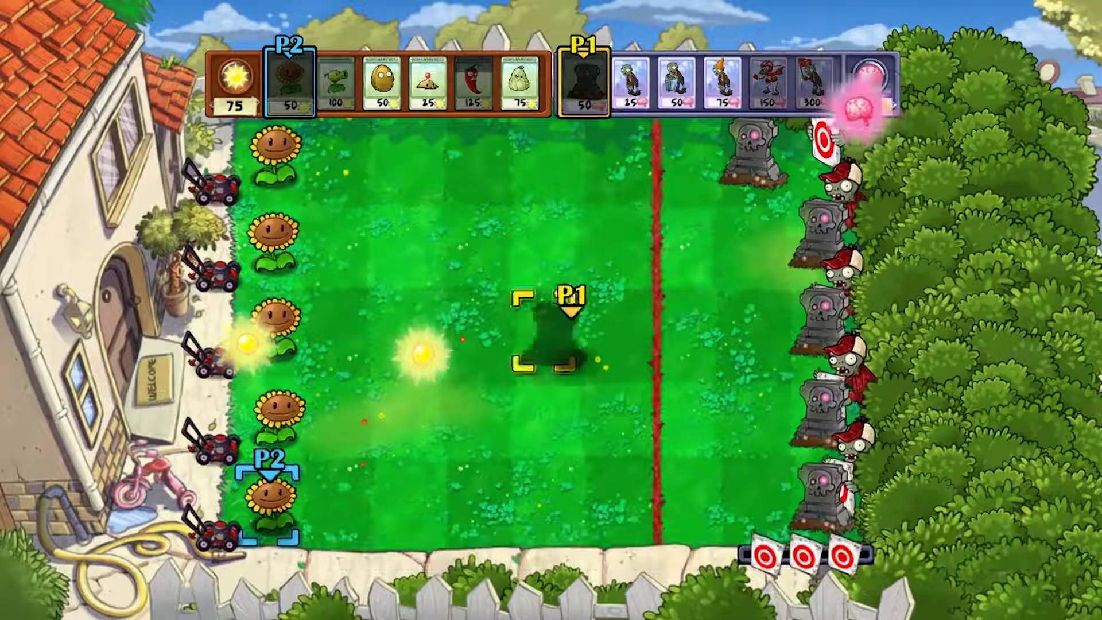
key(Left)
key(Left)
key(Right)
key(Up)
key(Right)
key(Right)
key(Up)
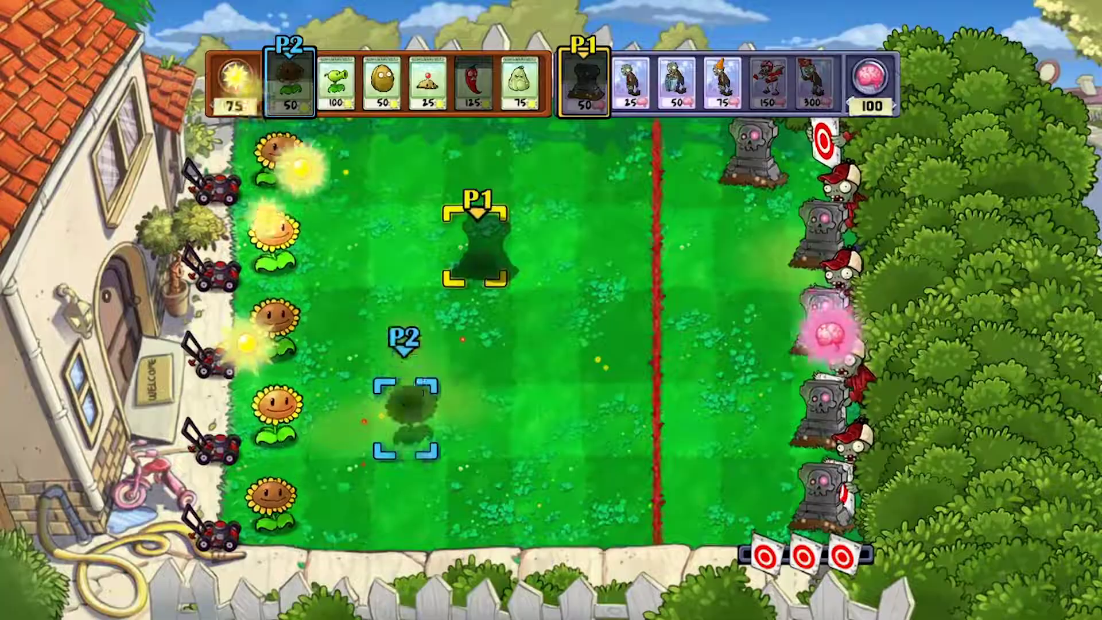
key(Left)
key(Left)
key(Up)
key(Up)
key(Right)
key(Right)
key(Right)
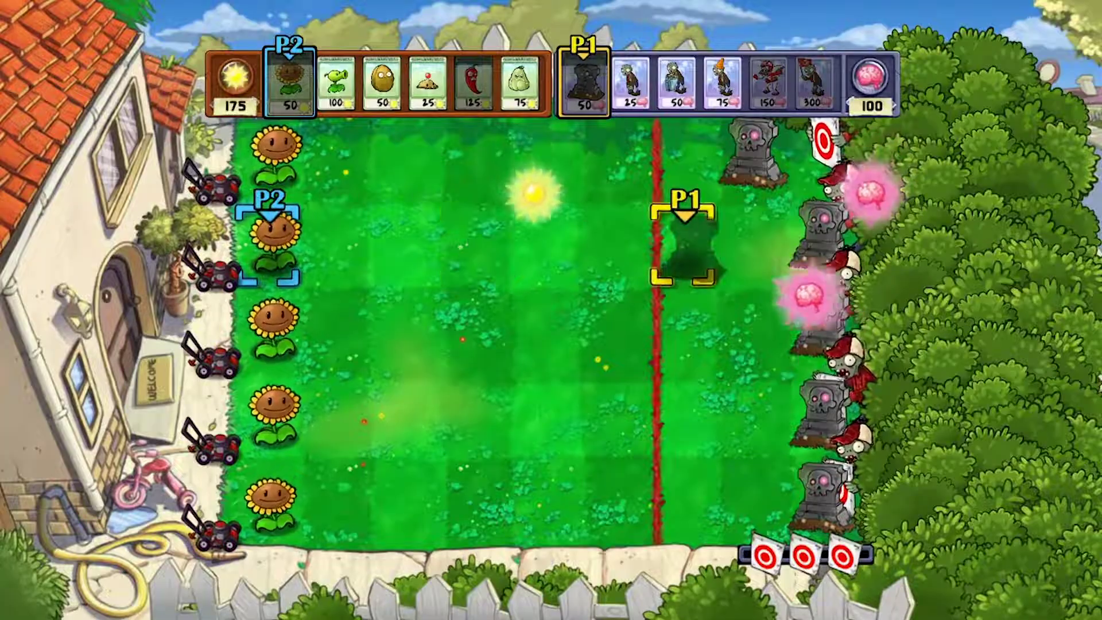
key(Right)
key(Right)
key(Left)
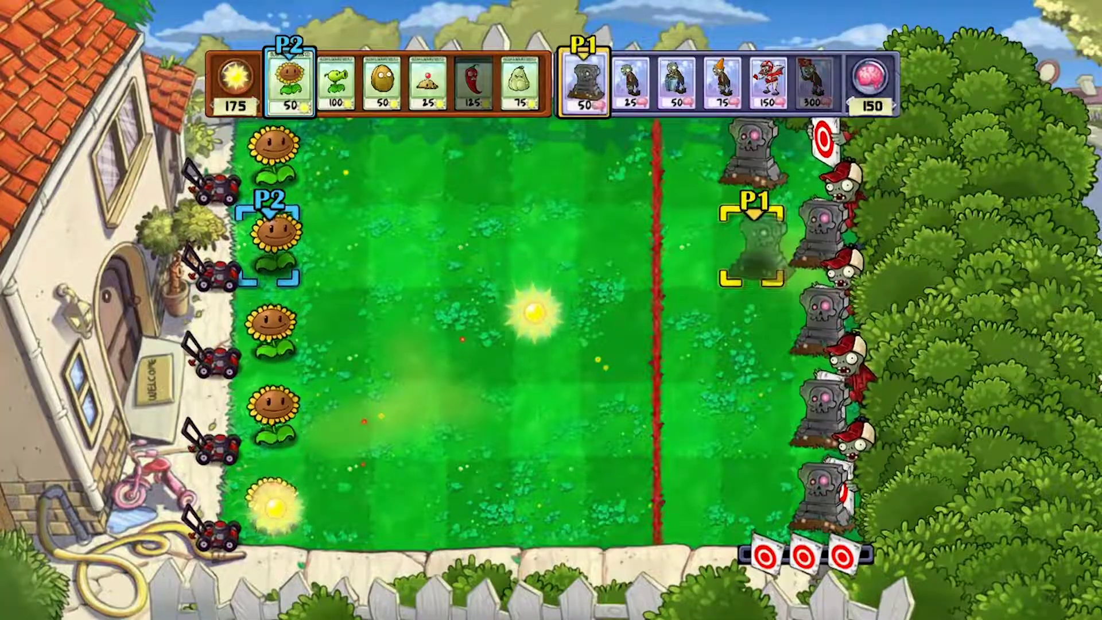
key(Down)
key(e)
key(e)
key(e)
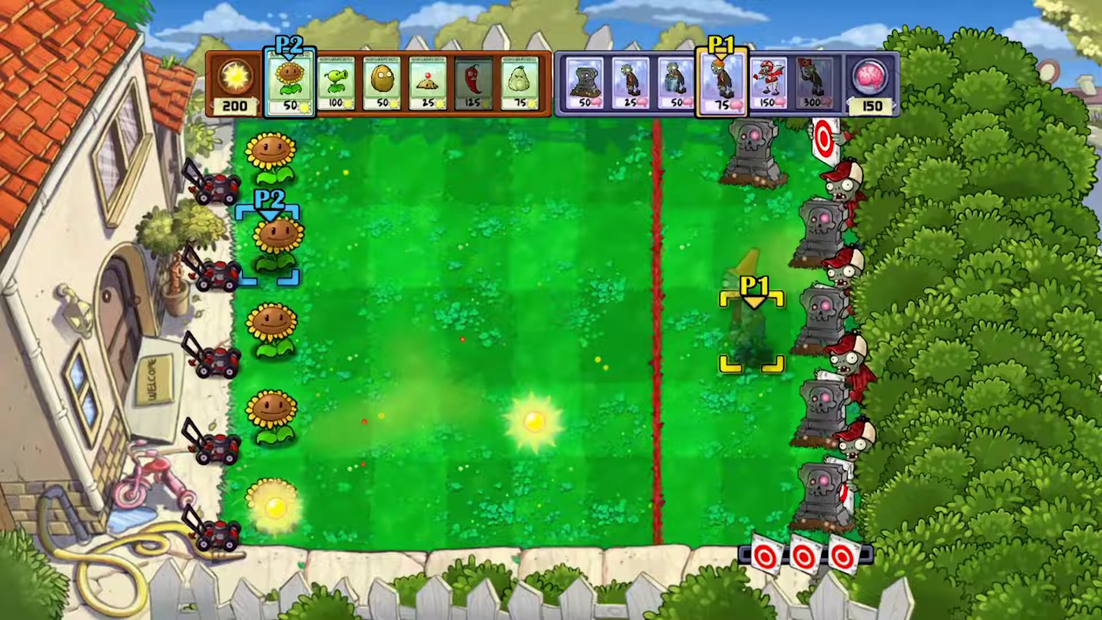
key(Return)
key(Left)
key(Down)
key(Right)
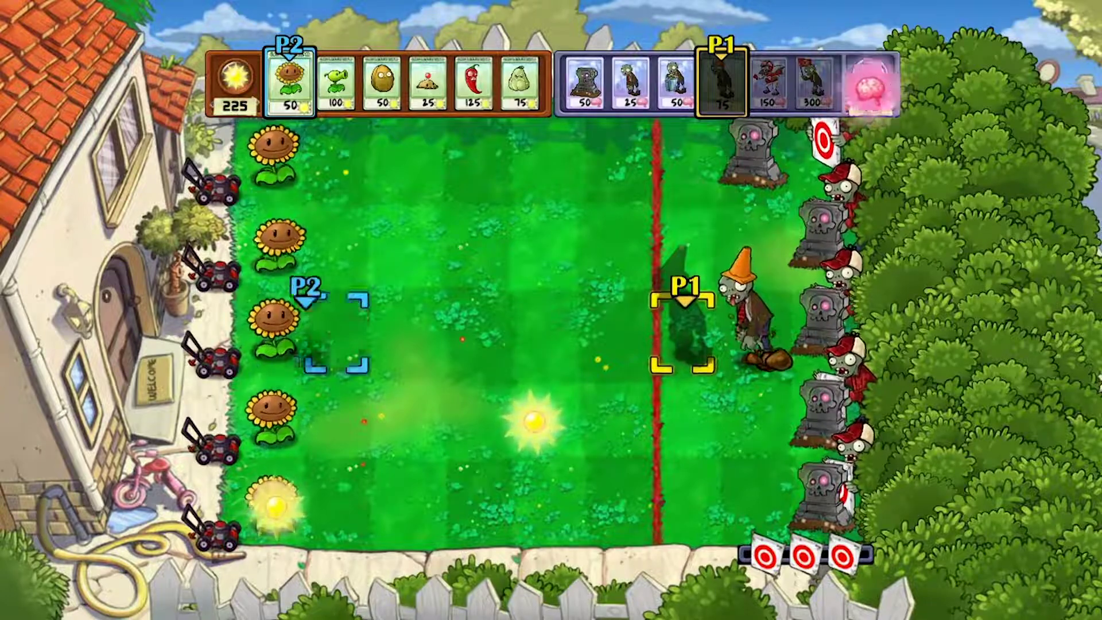
key(Left)
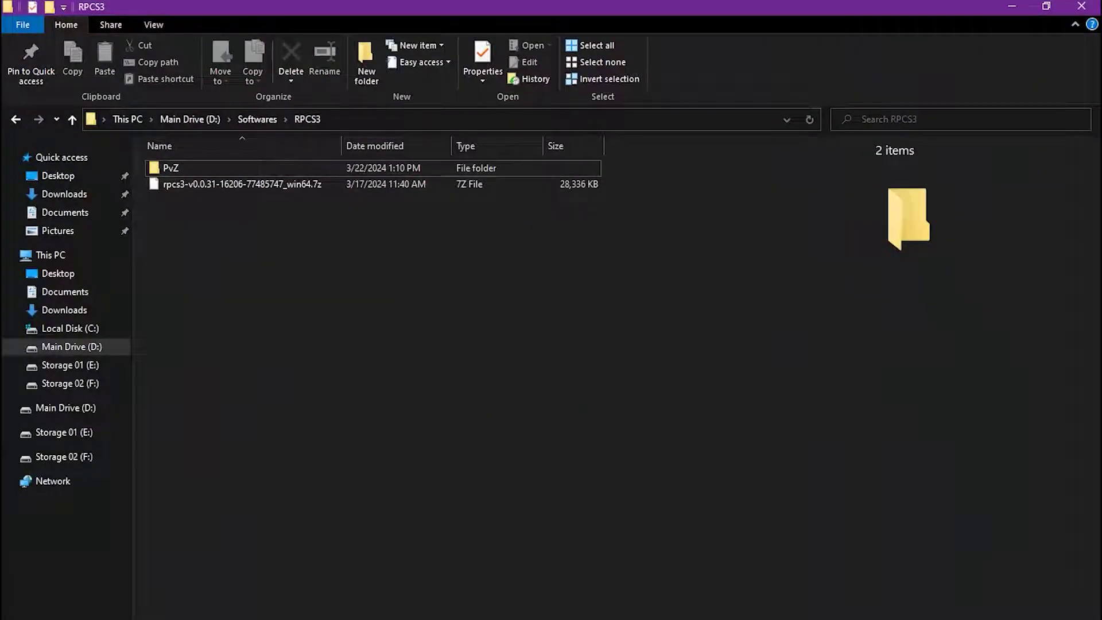
click(224, 185)
drag(224, 185, 220, 220)
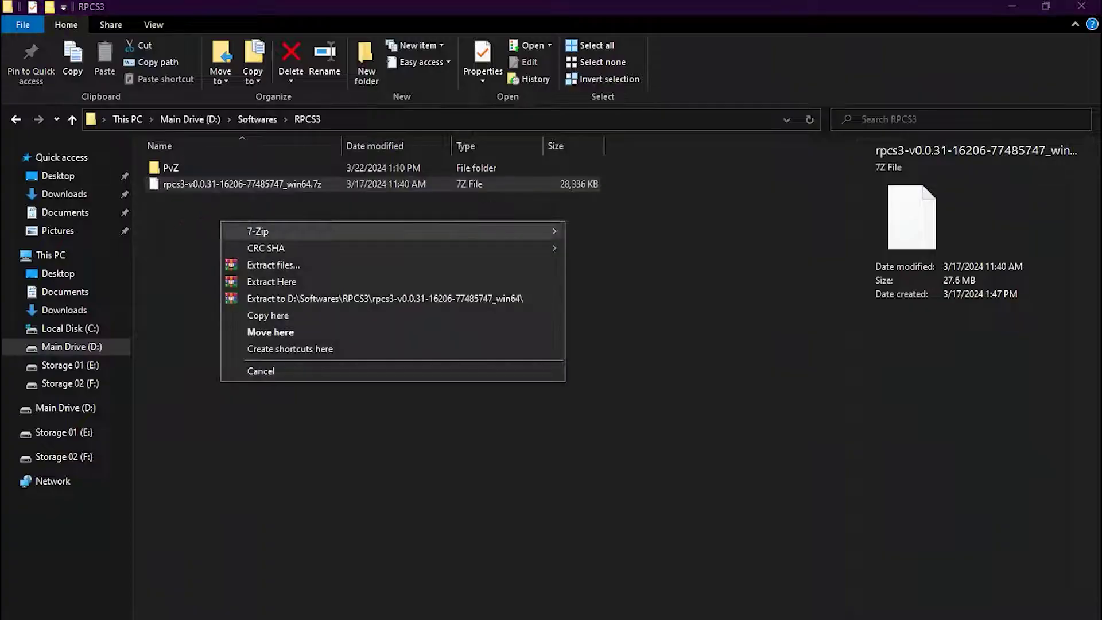
mouse_move(259, 230)
click(687, 298)
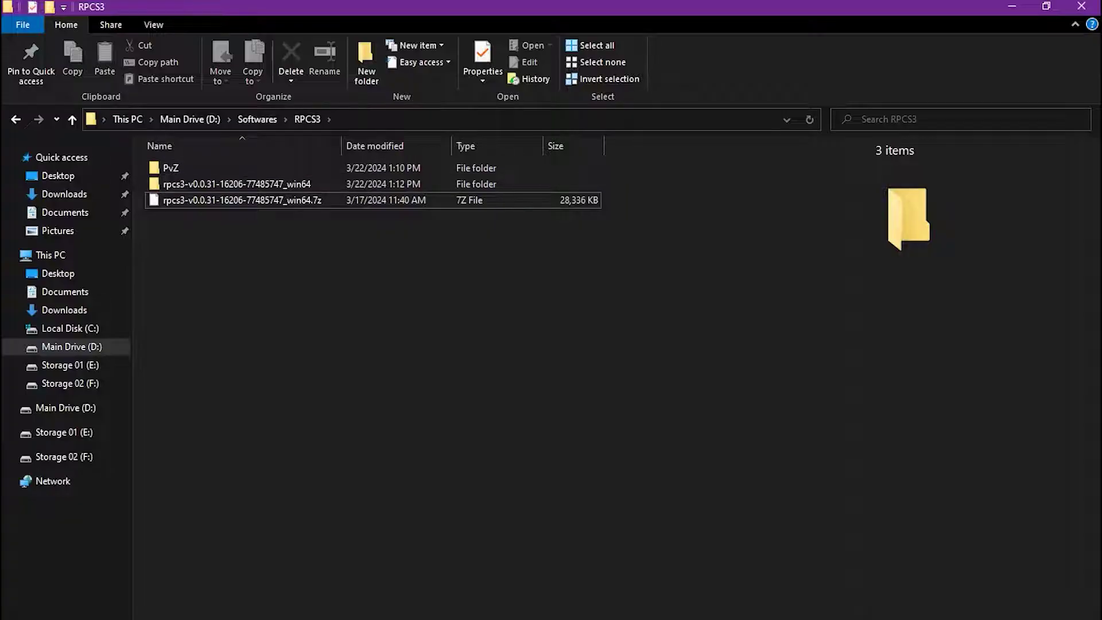
Step: Extract Plants vs. Zombies (USA).iso in the PvZ folder into a subfolder named Plants vs. Zombies (USA)
click(241, 167)
double_click(173, 167)
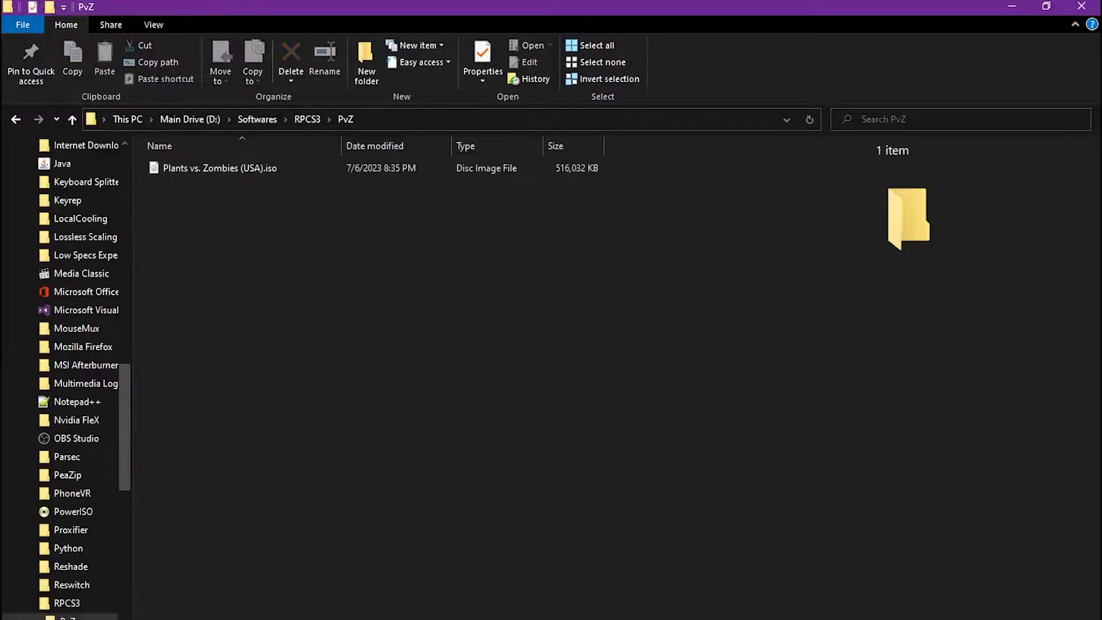
drag(739, 341, 281, 163)
drag(376, 223, 328, 217)
right_click(252, 170)
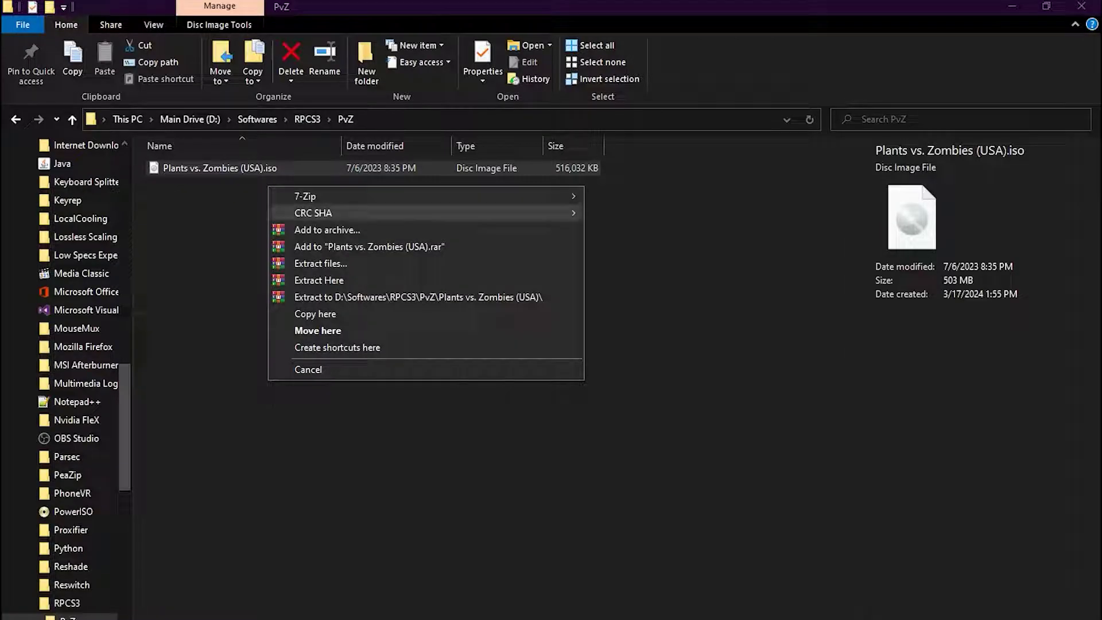
click(417, 297)
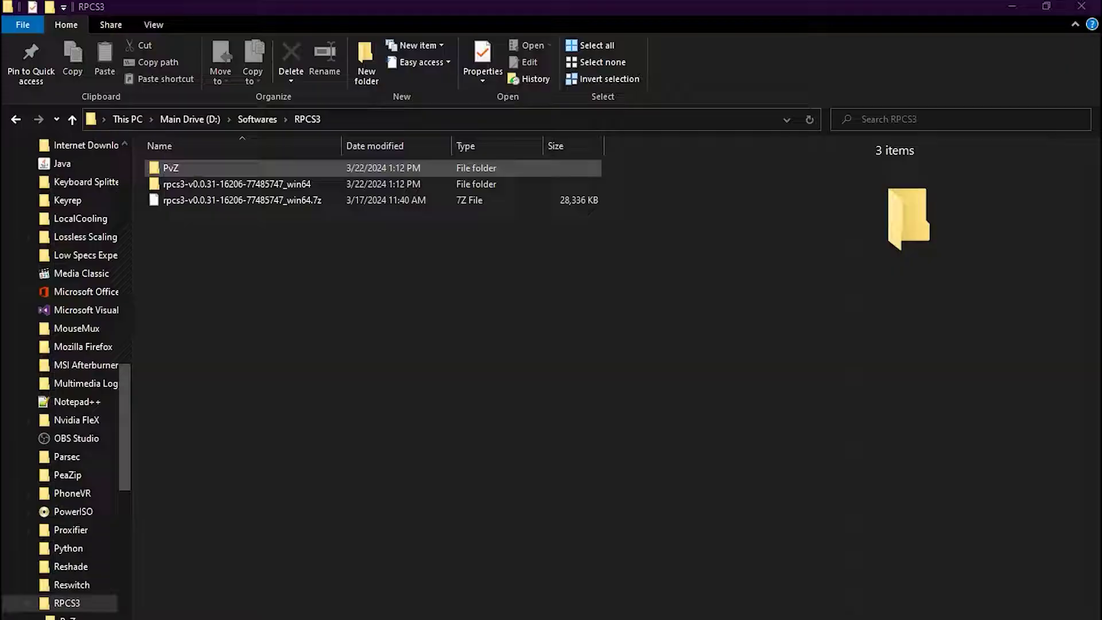
Step: Examine the contents of the extracted Plants vs. Zombies (USA) folder, and return to the RPCS3 folder
key(Return)
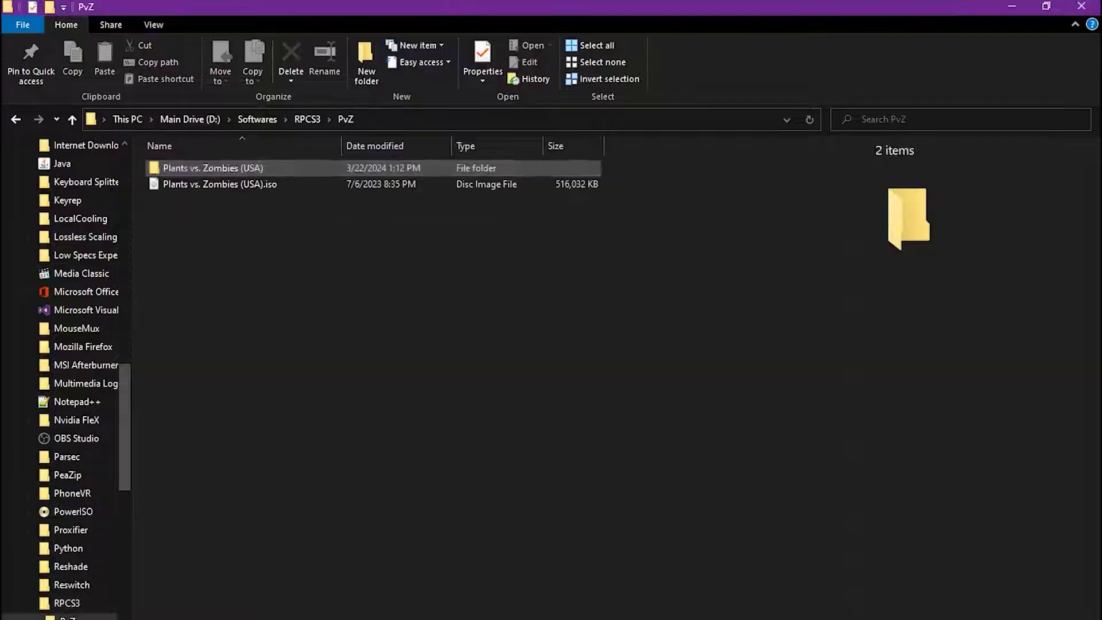
key(Down)
key(Return)
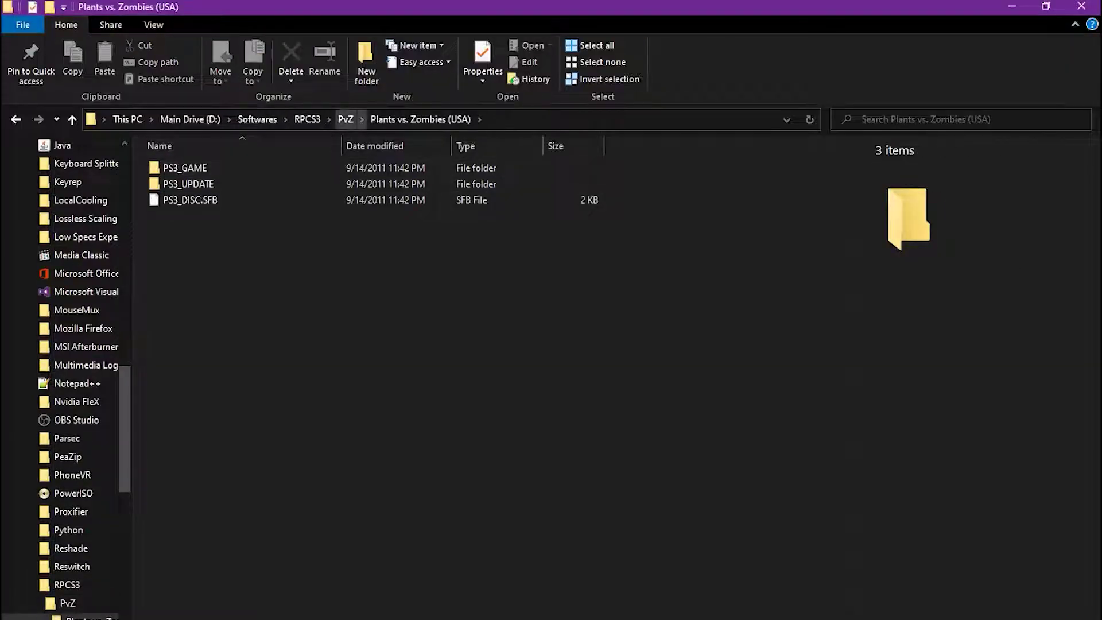
key(alt+Up)
key(alt+Up)
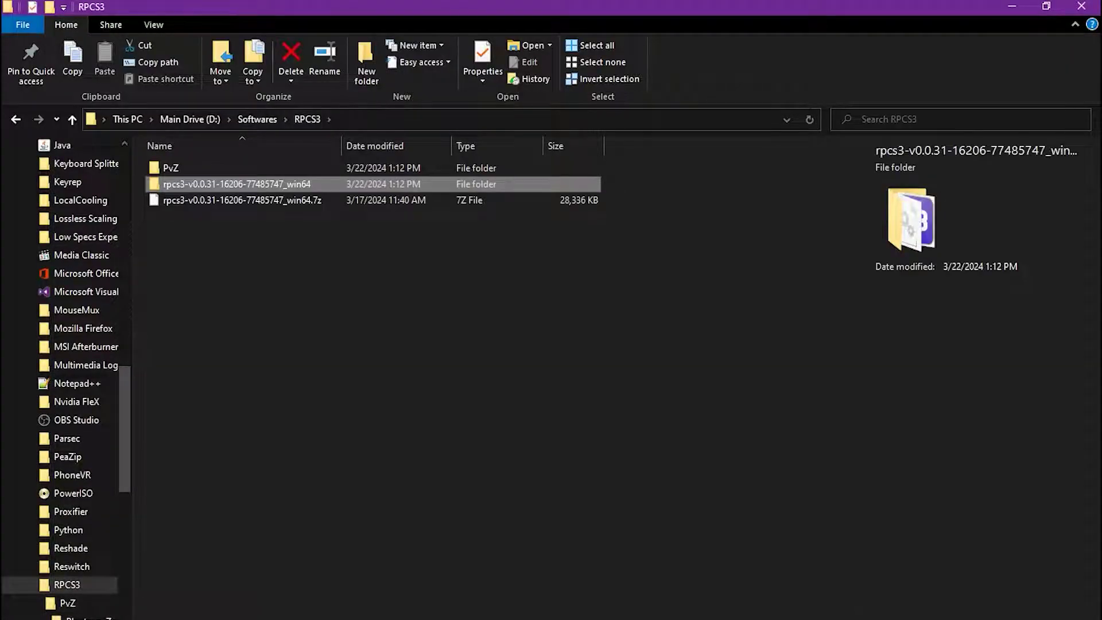
key(Return)
key(End)
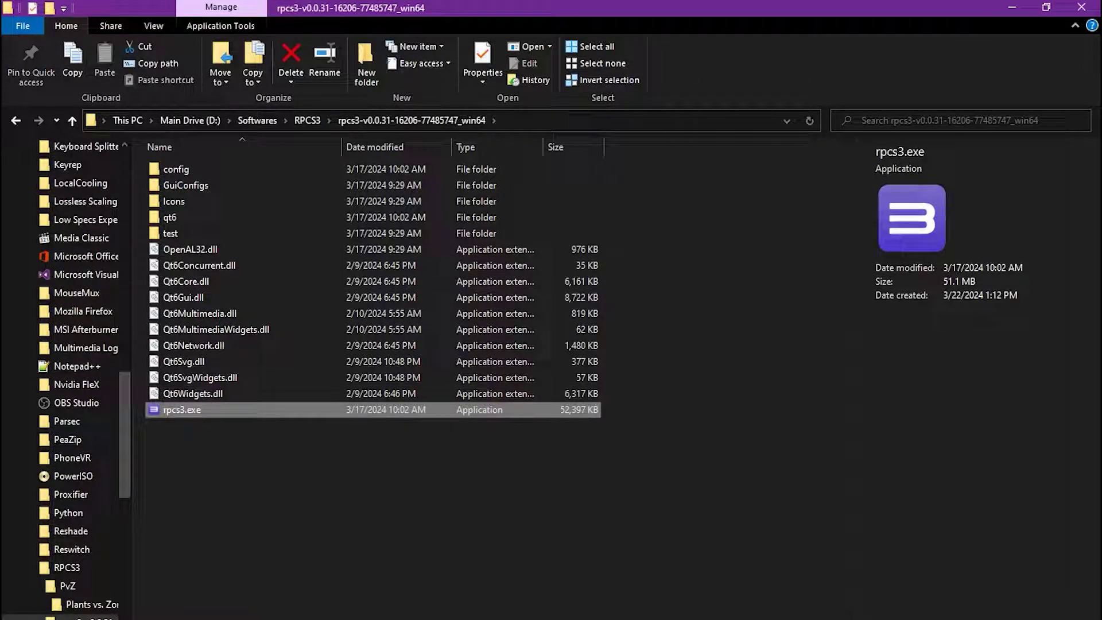
key(Return)
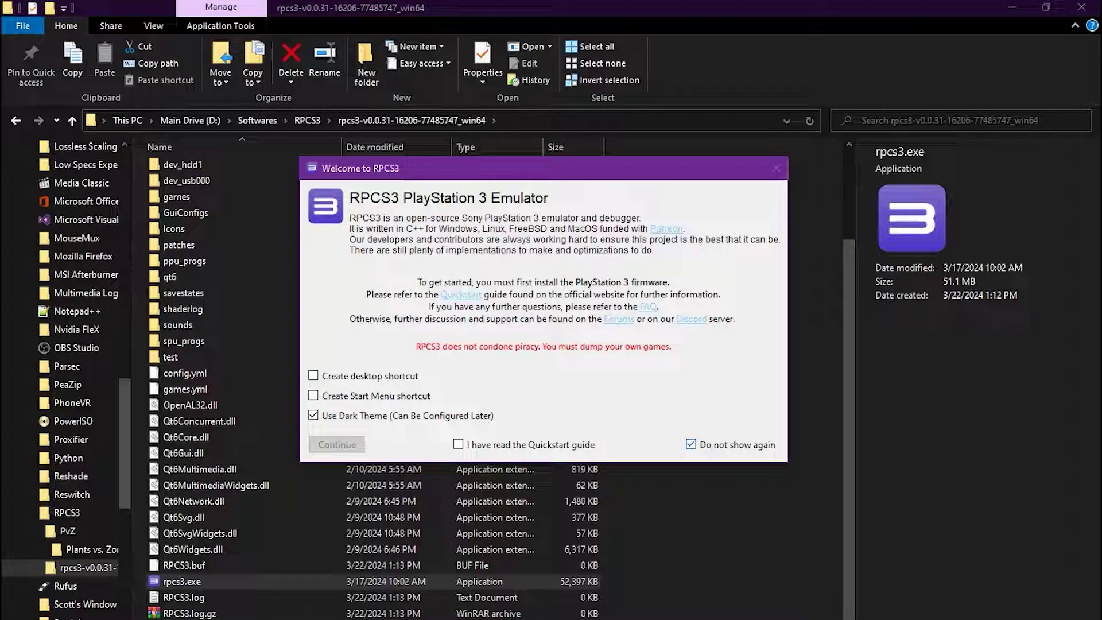
Step: Confirm having read the Quickstart guide to pass the welcome dialog, and maximize the emulator window
click(458, 445)
click(336, 444)
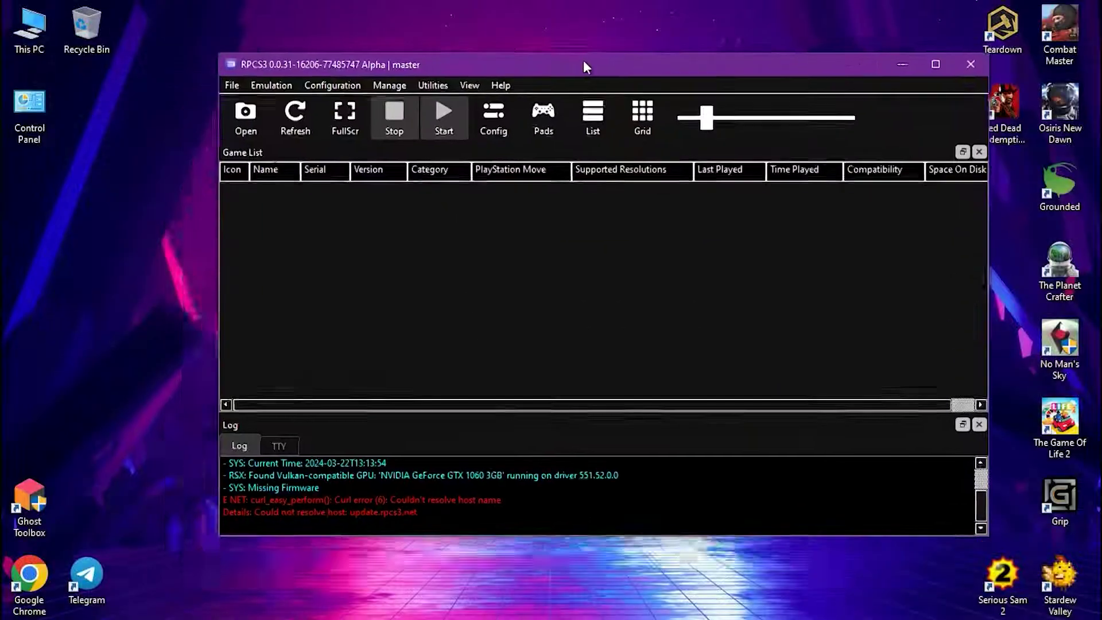
drag(583, 61, 541, 1)
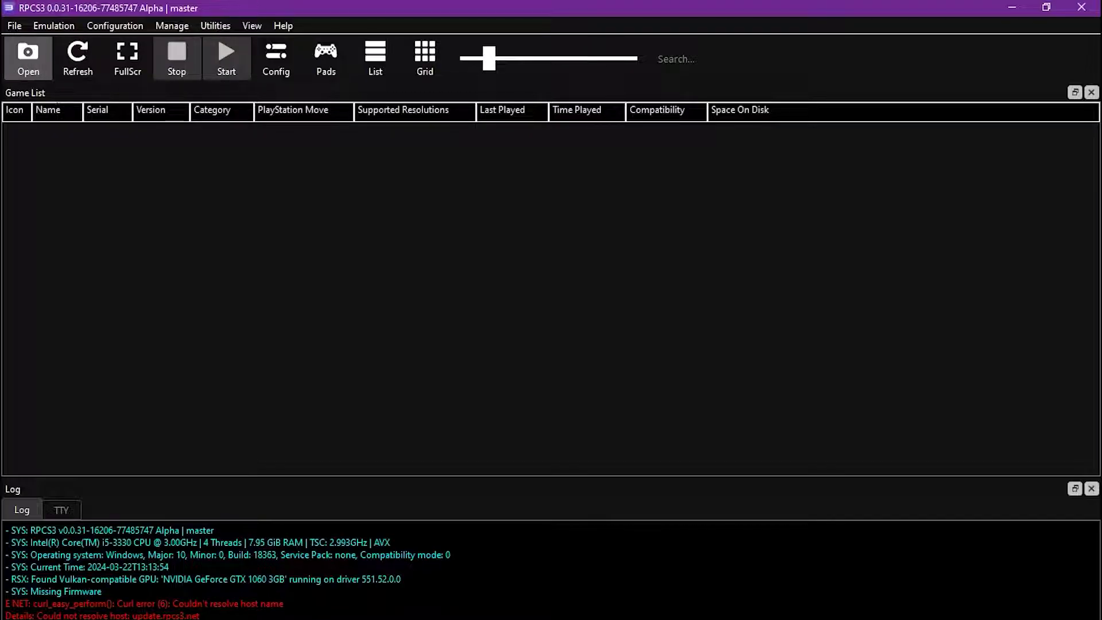
Step: Boot the game from the Plants vs. Zombies (USA) folder located inside RPCS3\PvZ
click(28, 57)
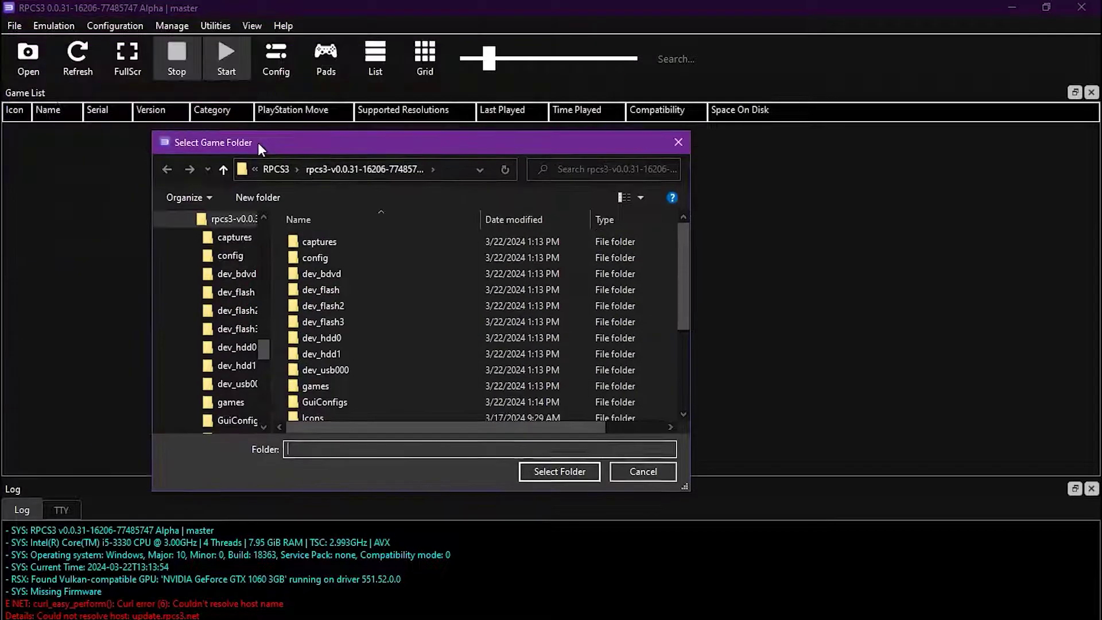
drag(258, 143, 240, 157)
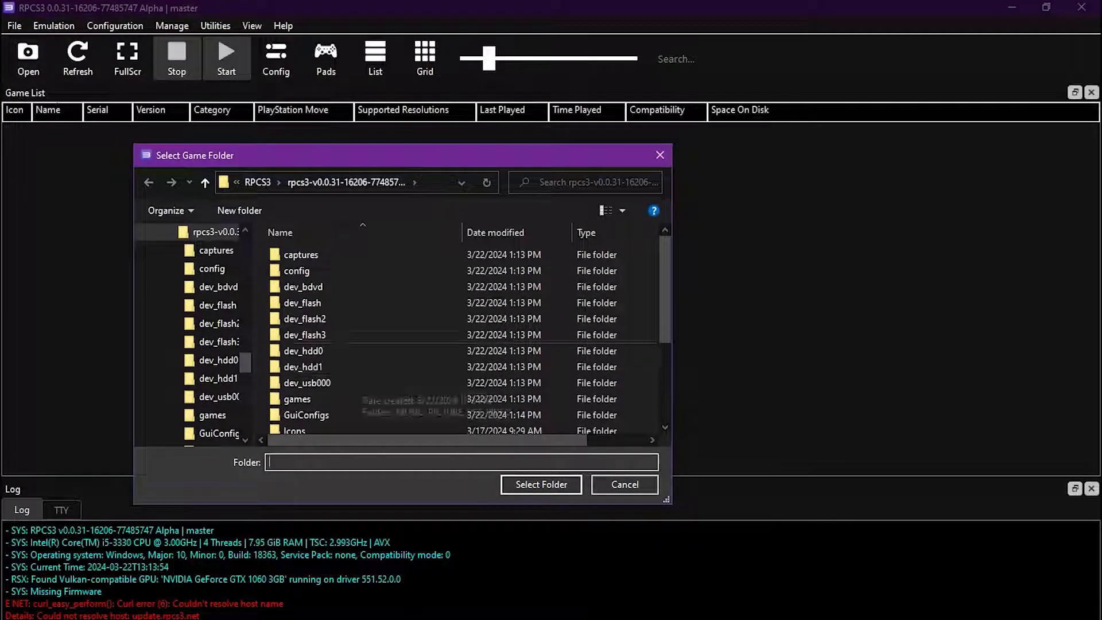
click(205, 183)
double_click(298, 255)
click(333, 254)
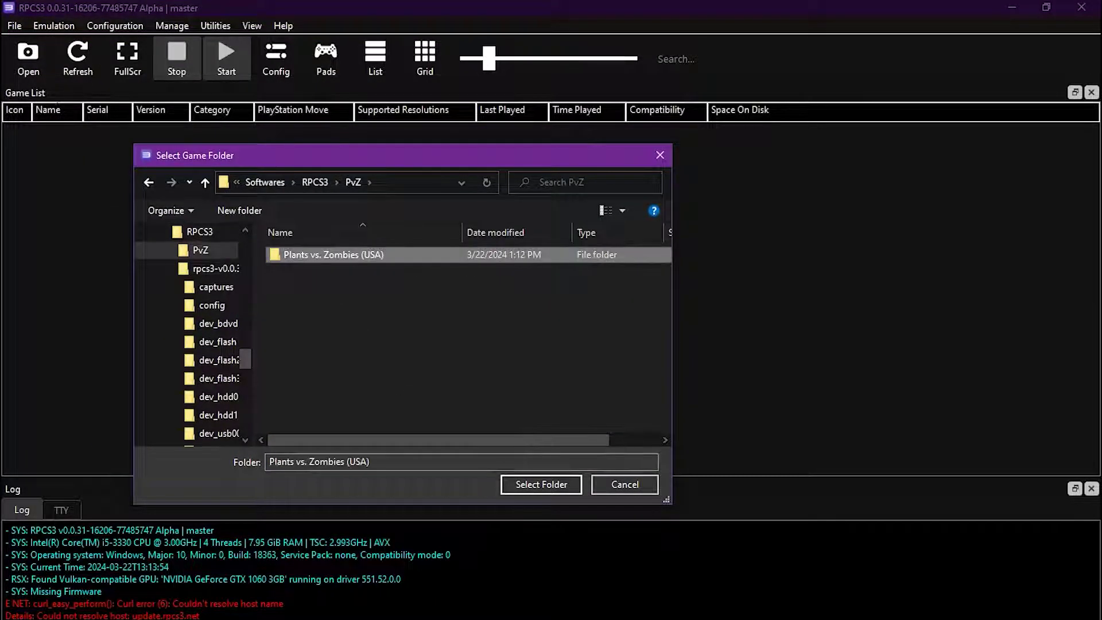
double_click(333, 255)
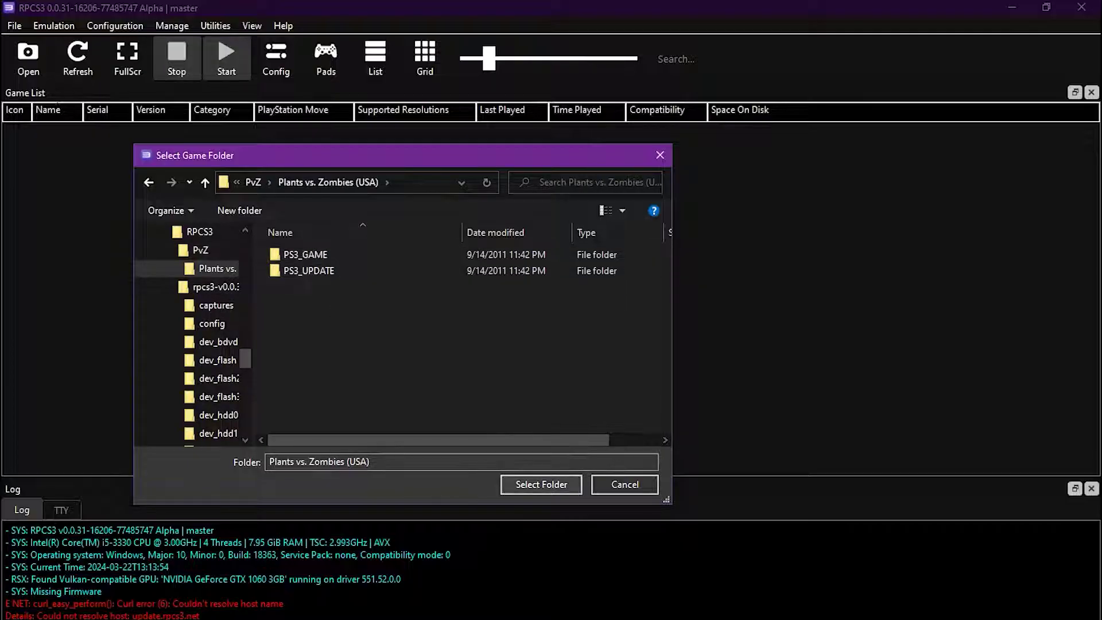
key(Return)
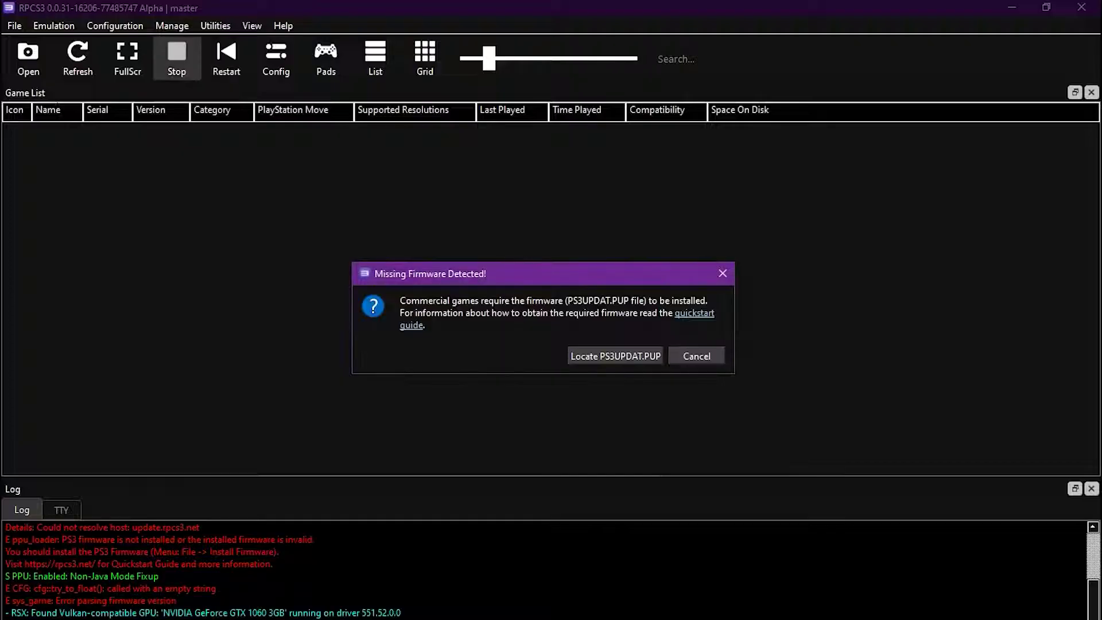
Step: Install the firmware from PS3UPDAT.PUP in the game's PS3_UPDATE folder, agreeing to use the older version
key(Return)
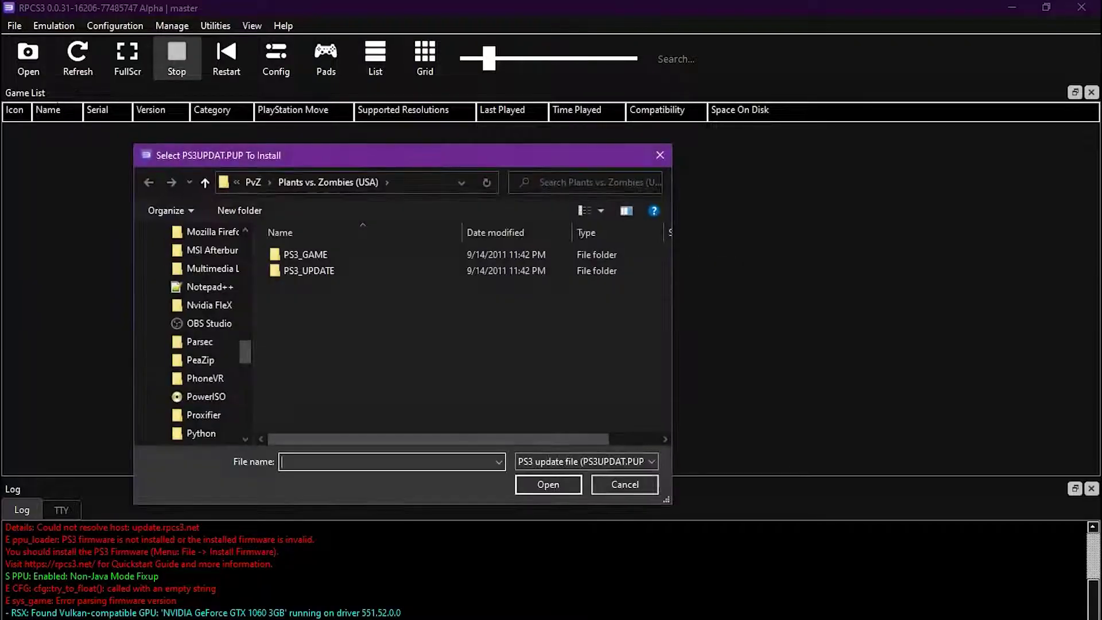
double_click(309, 270)
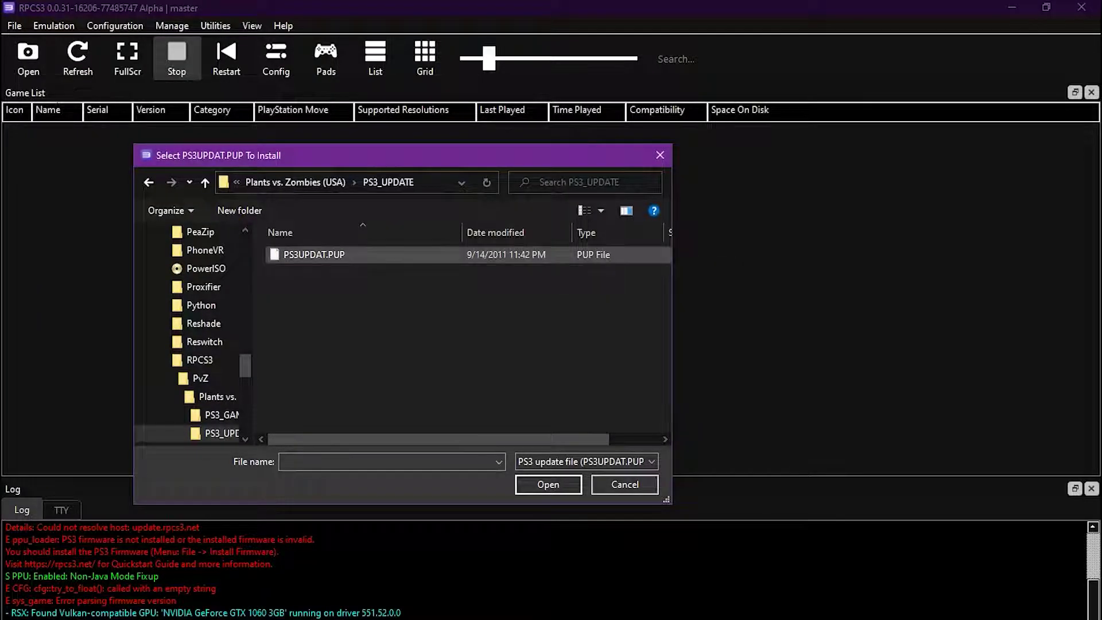
click(314, 255)
key(Return)
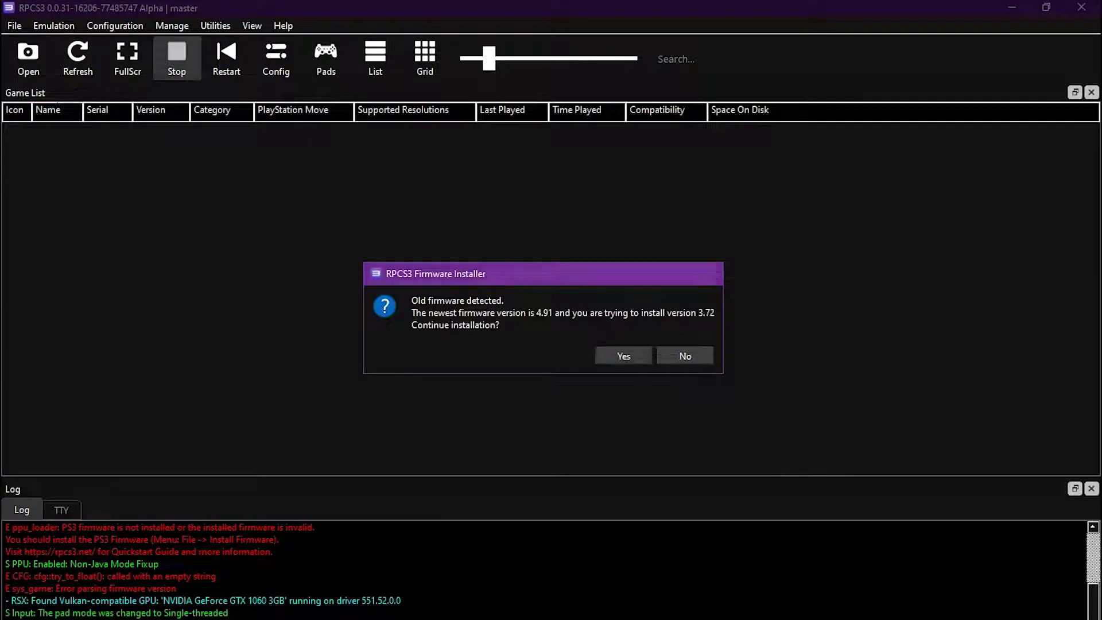
key(Return)
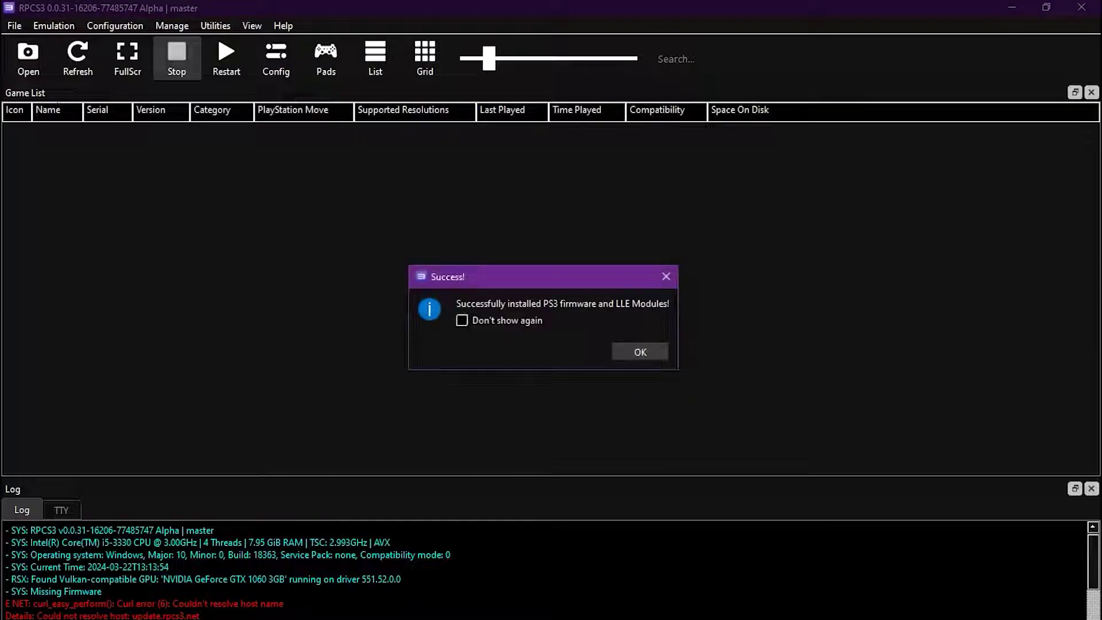
key(Return)
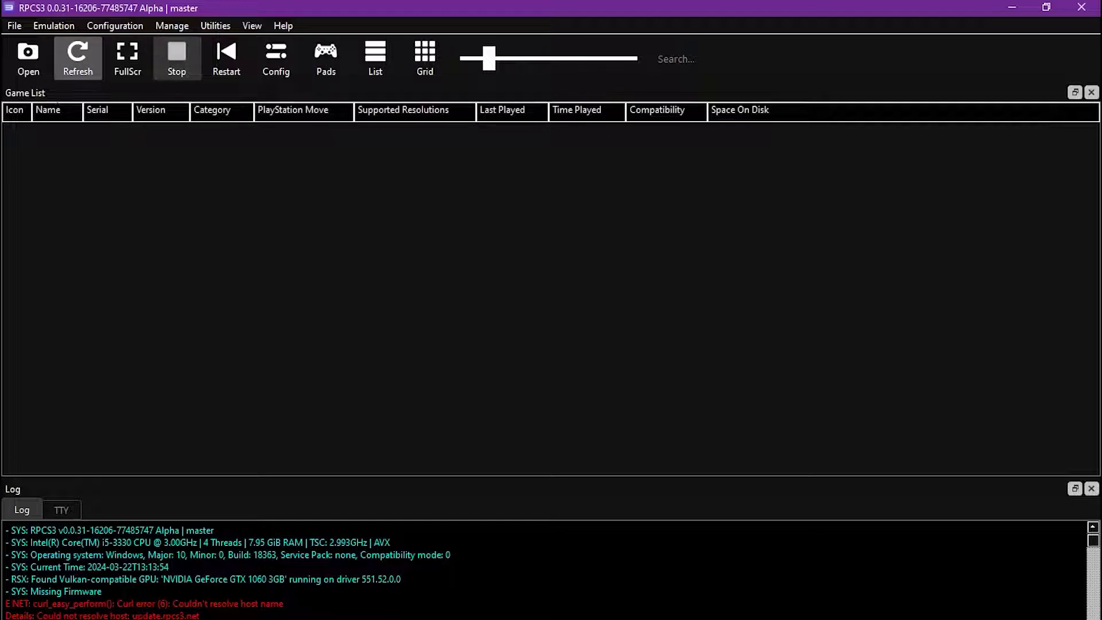
Step: Refresh the game list and select Plants vs. Zombies
click(77, 57)
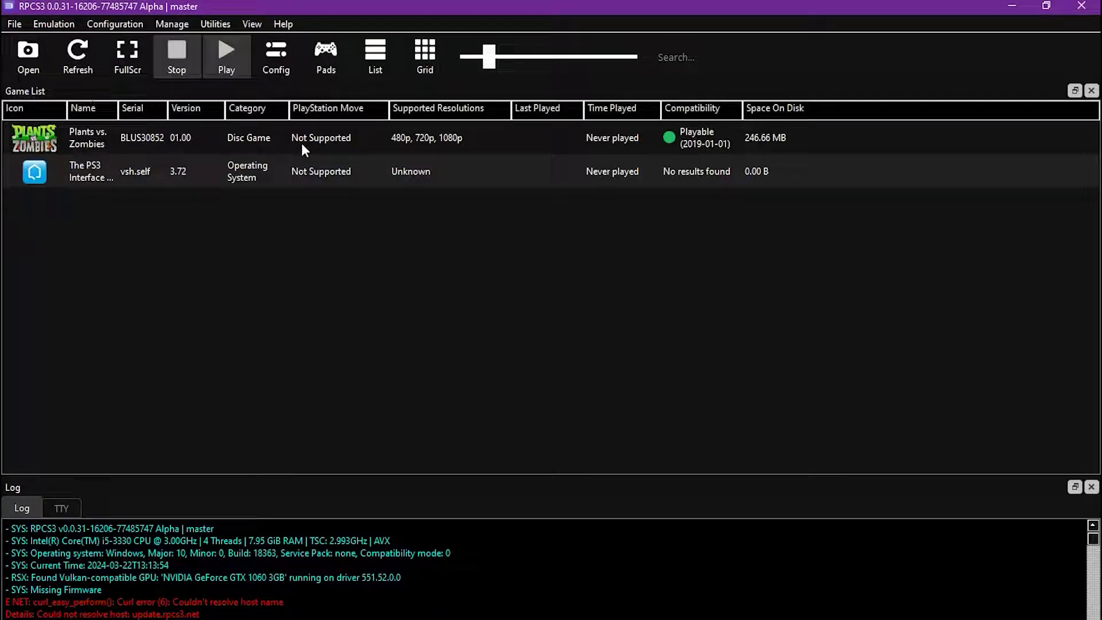
click(303, 147)
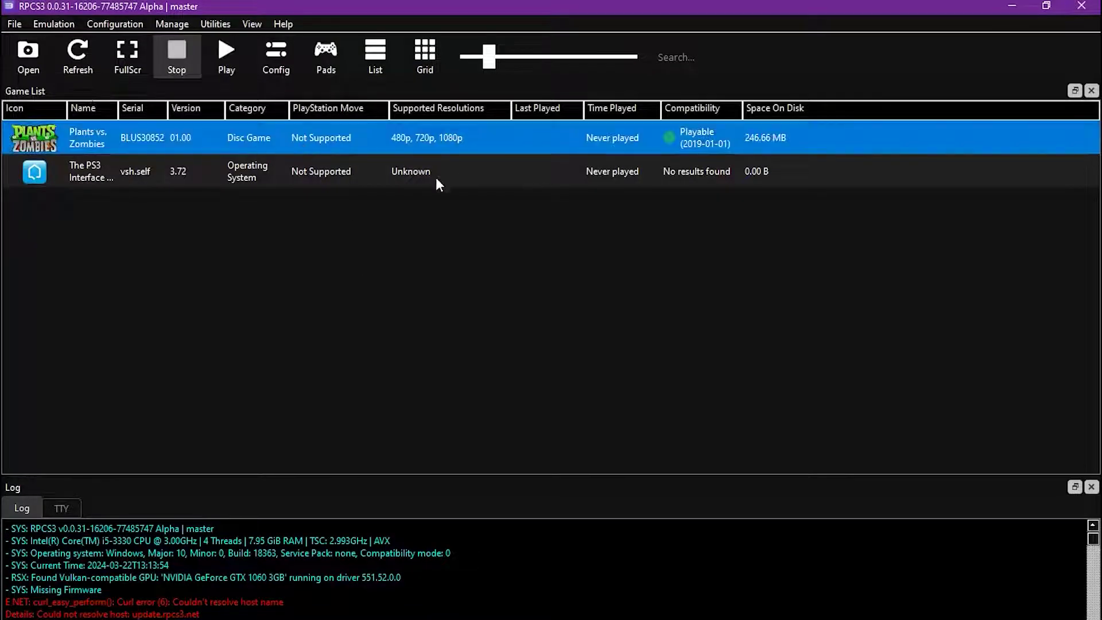
Step: Open the gamepad settings and look through the configuration pages of the first five players, returning to Player 1
click(295, 252)
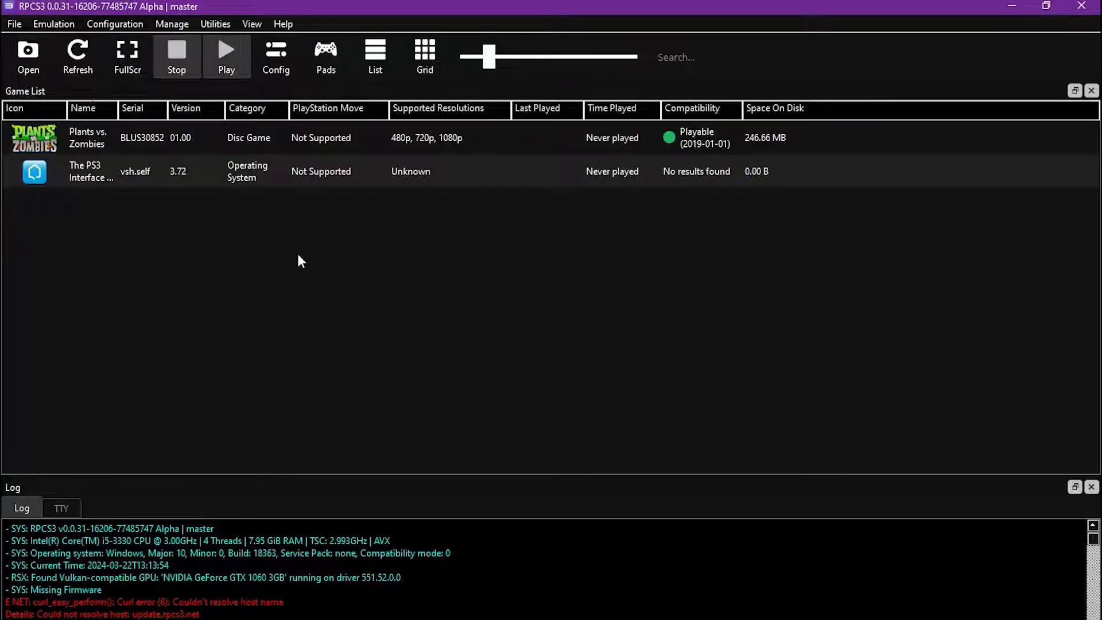
click(343, 65)
drag(391, 16, 551, 22)
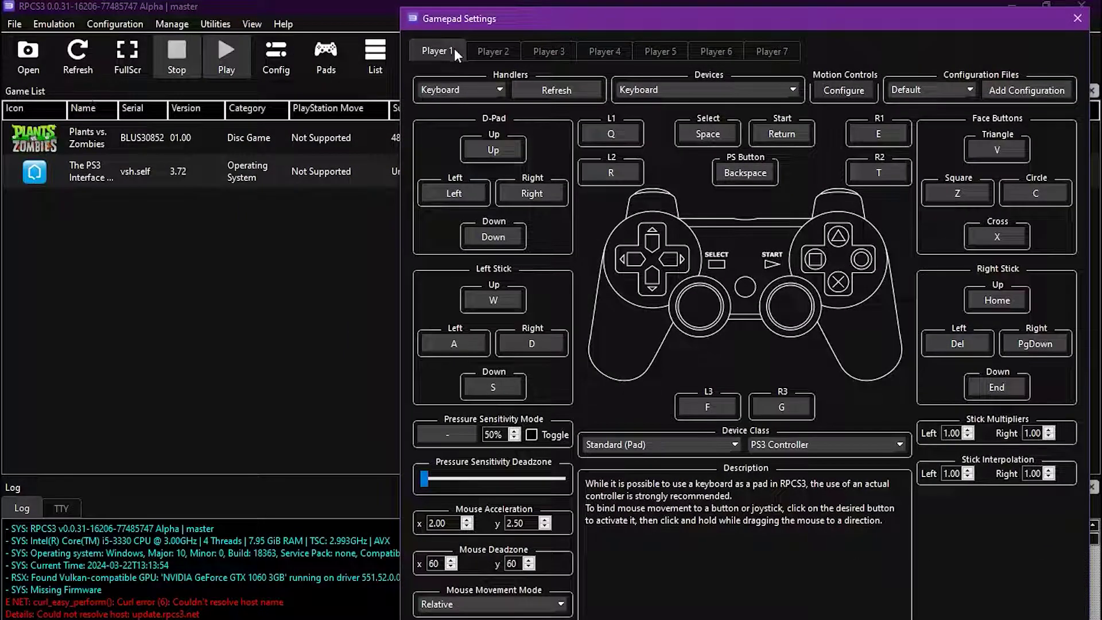
click(488, 56)
click(565, 56)
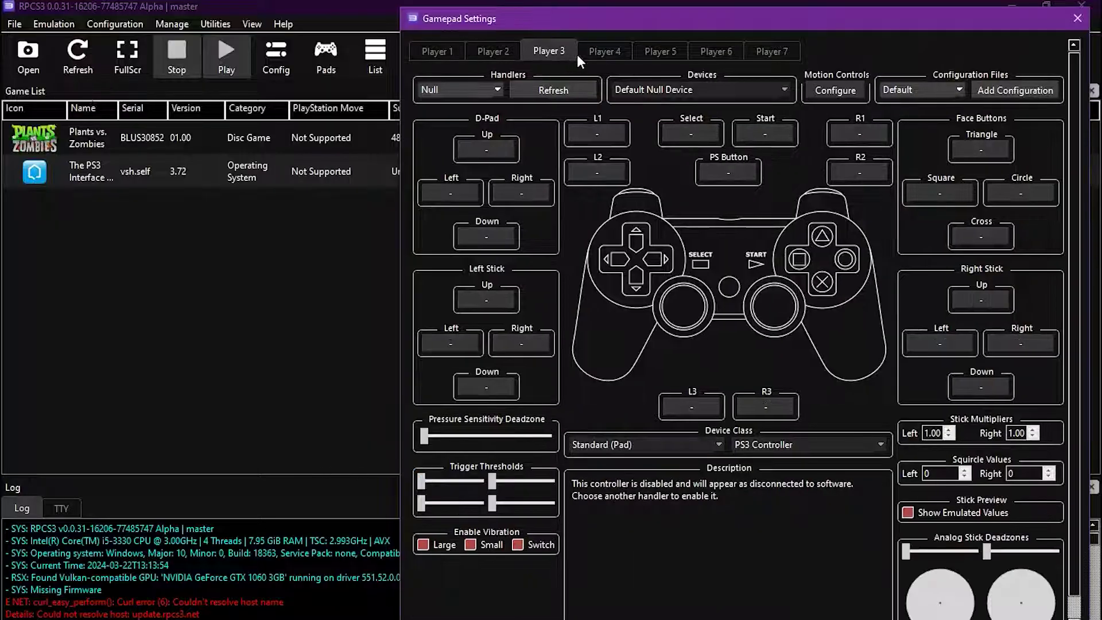
click(595, 54)
click(660, 53)
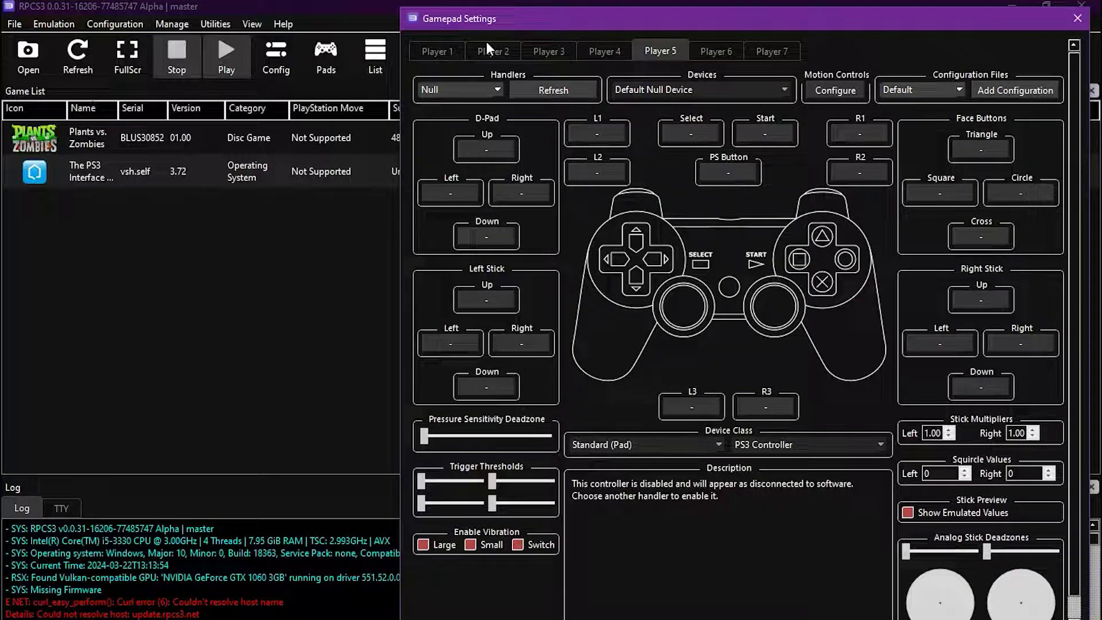
click(445, 54)
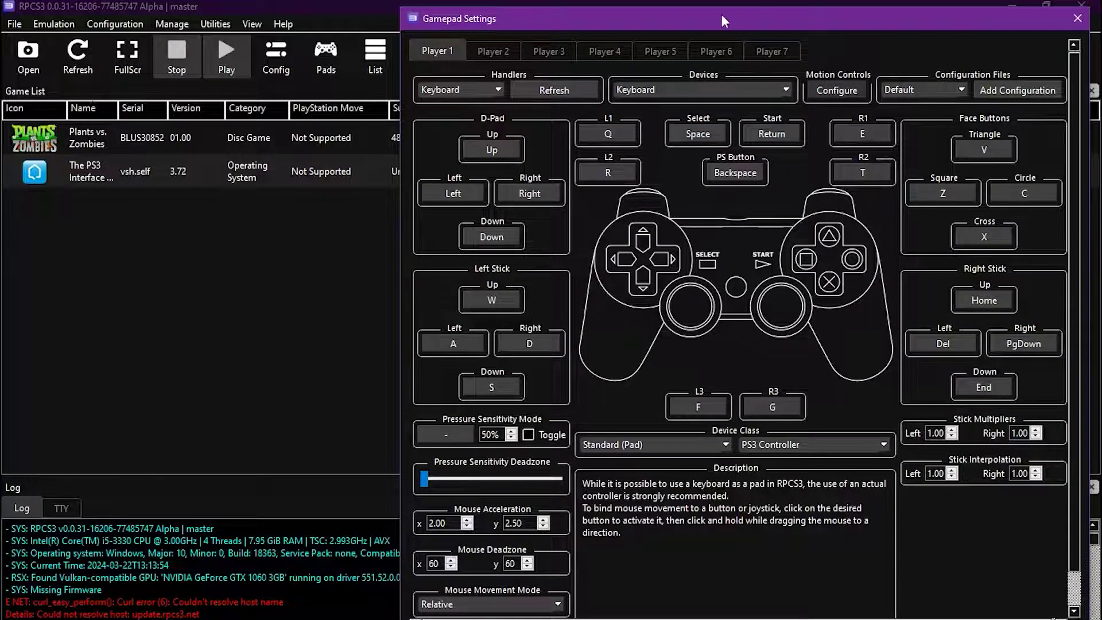
Step: Use Keyboard as Player 1's input handler
drag(707, 20, 625, 12)
click(398, 81)
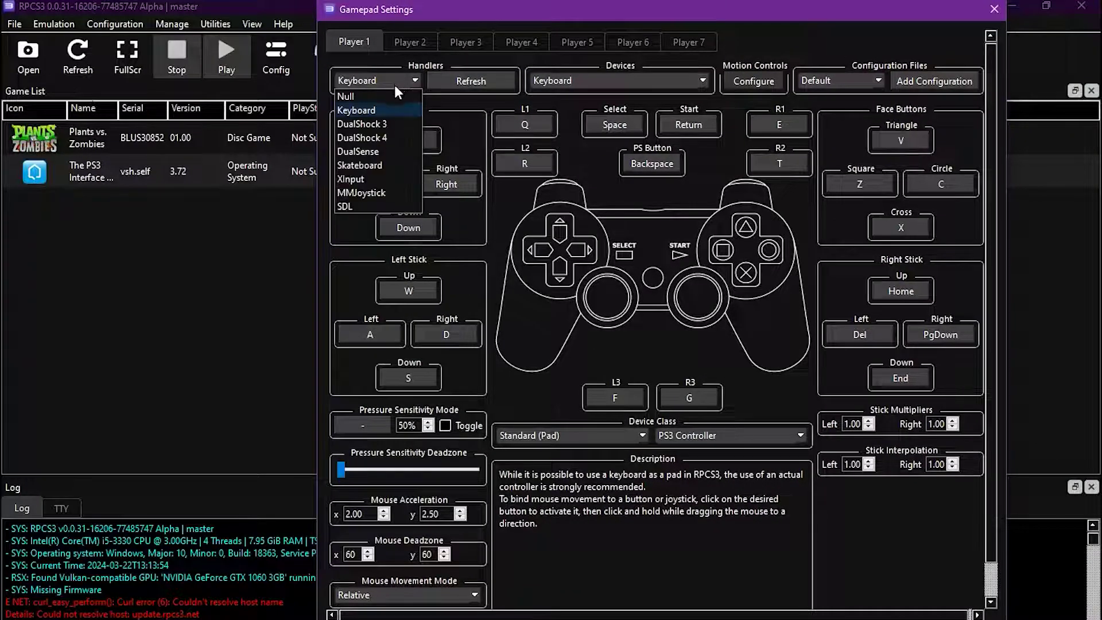
click(382, 112)
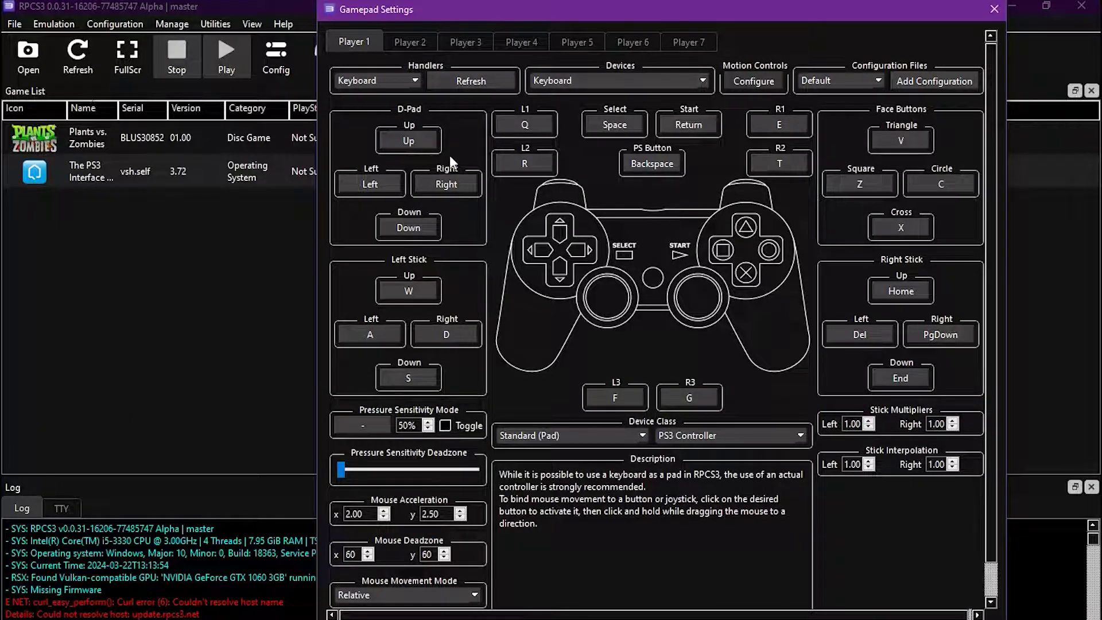
Step: Clear Player 1's mappings for the D-pad, L1, L2, R1, R2, Select, Start and PS Button
right_click(426, 145)
right_click(369, 184)
right_click(408, 227)
right_click(446, 184)
right_click(524, 124)
right_click(524, 164)
right_click(615, 125)
right_click(689, 125)
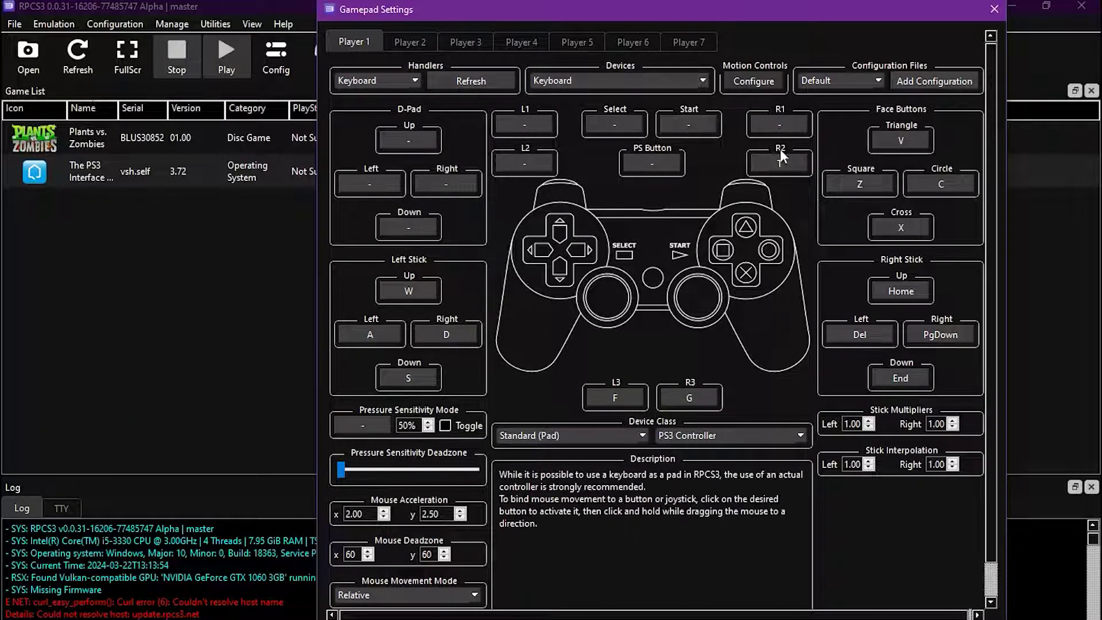
right_click(781, 160)
Step: Map Player 1's Select to Space, Start to Return and PS Button to Backspace
click(625, 128)
key(space)
click(689, 125)
key(Return)
click(660, 164)
key(BackSpace)
Step: Clear Player 1's mappings for L3, R3 and all four right stick directions
right_click(615, 397)
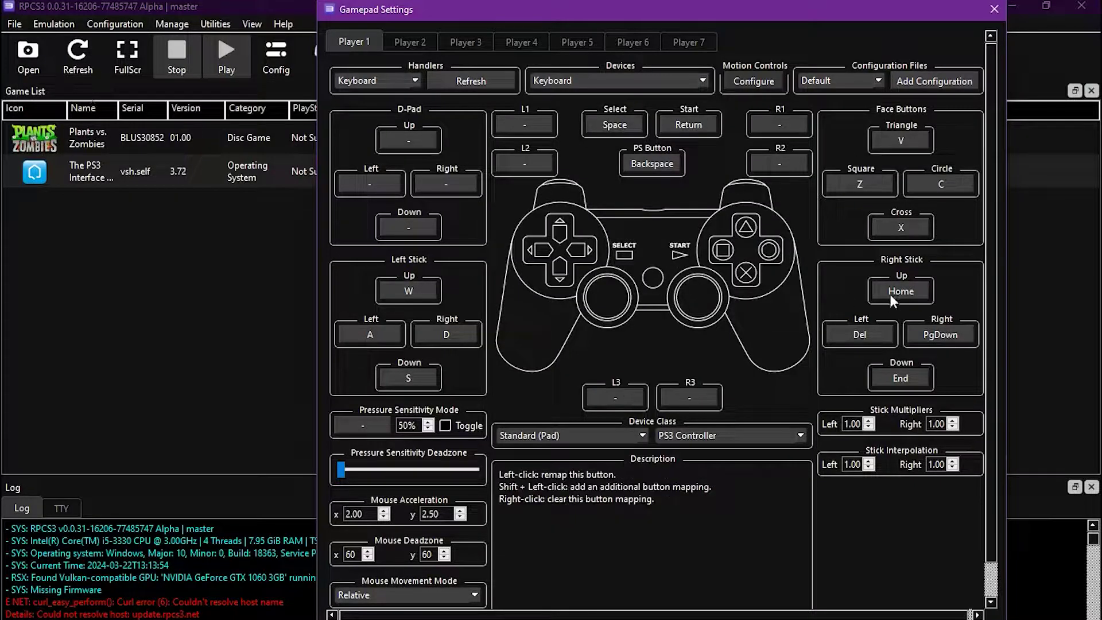
right_click(892, 296)
right_click(860, 334)
right_click(902, 377)
right_click(941, 334)
Step: Map Player 1's face buttons: Triangle to I, Square to J, Circle to L and Cross to K
click(900, 140)
key(i)
click(861, 184)
key(j)
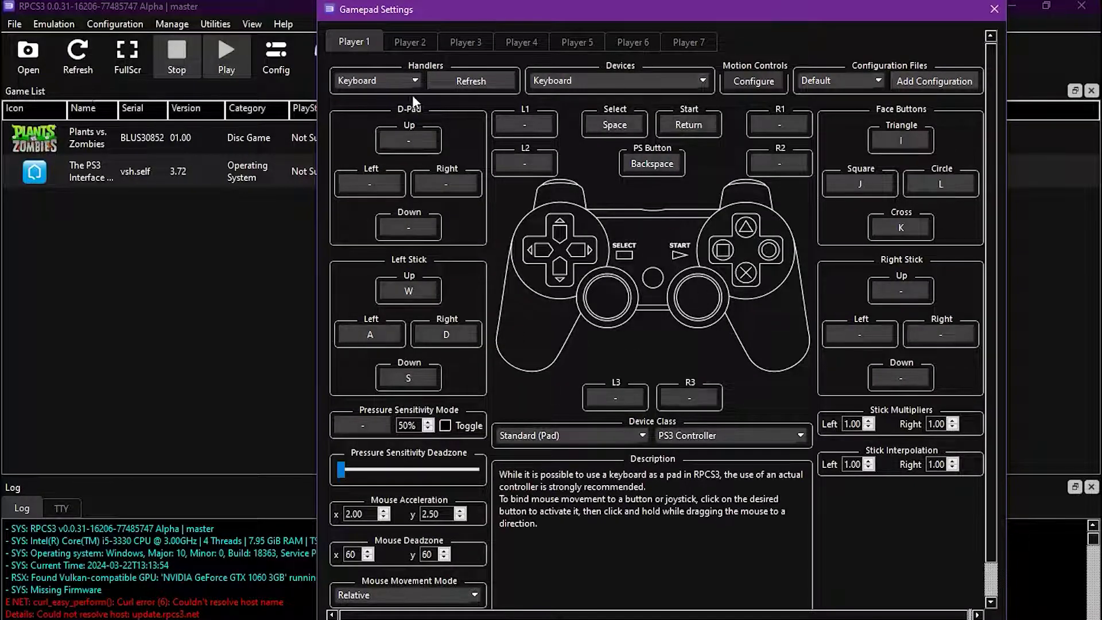
Step: Set Player 2's input handler to Keyboard
click(414, 43)
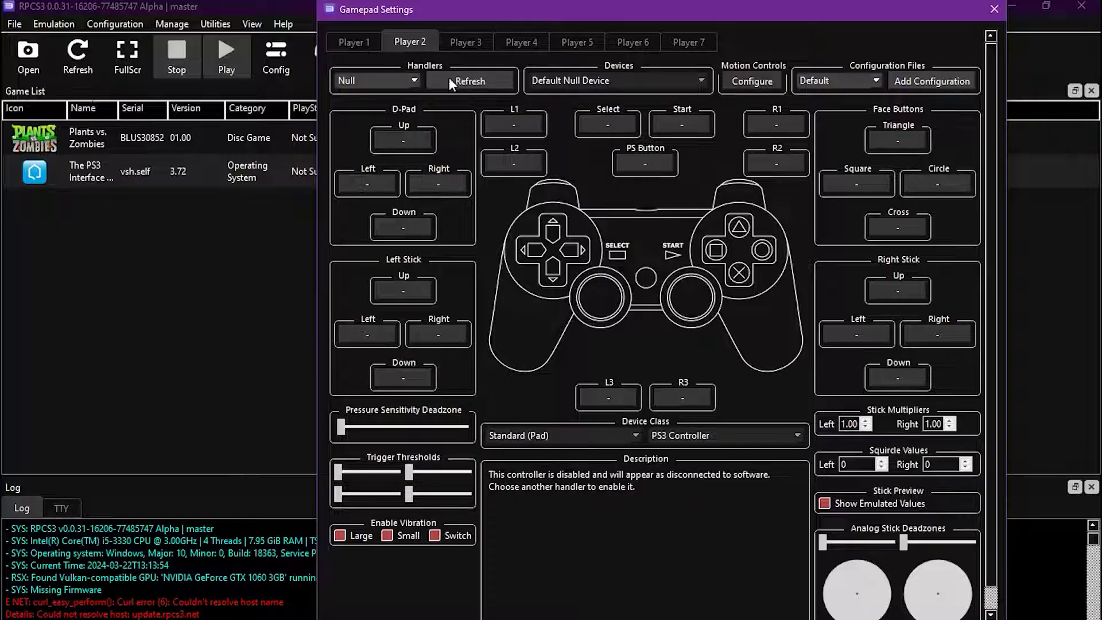
click(402, 78)
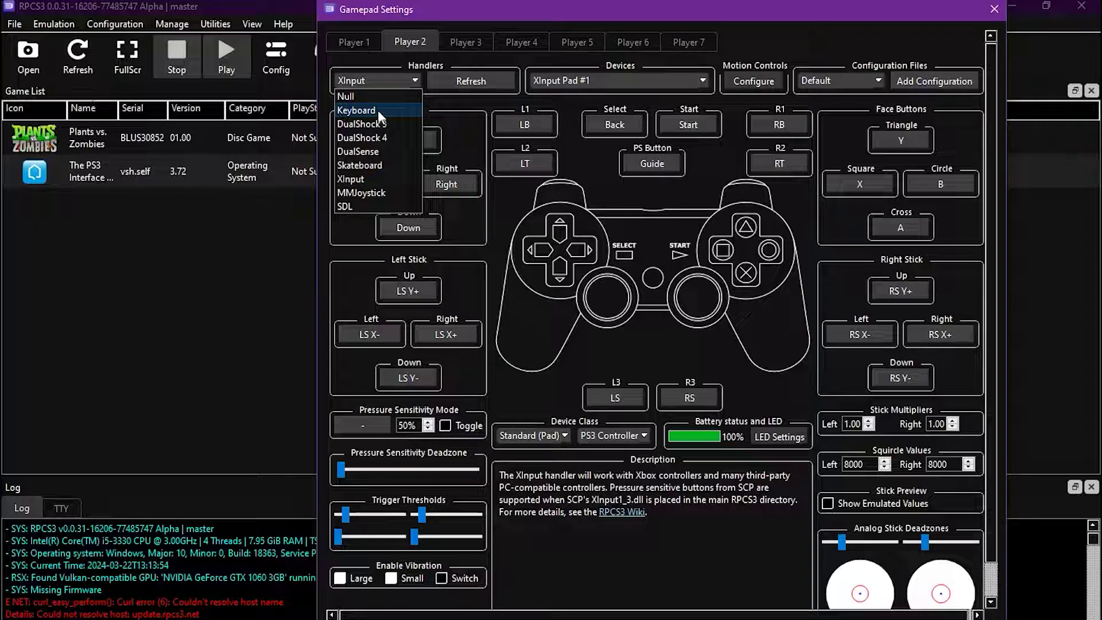
click(378, 110)
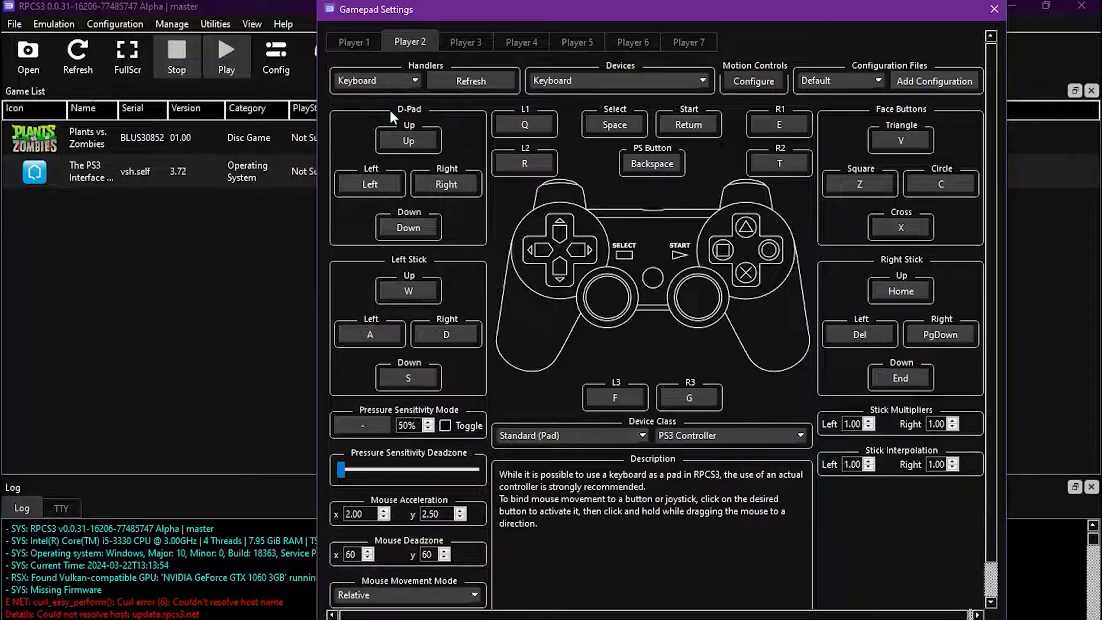
Step: Clear Player 2's mappings for the D-pad, L1, L2, R1, R2 and the whole right stick
right_click(517, 161)
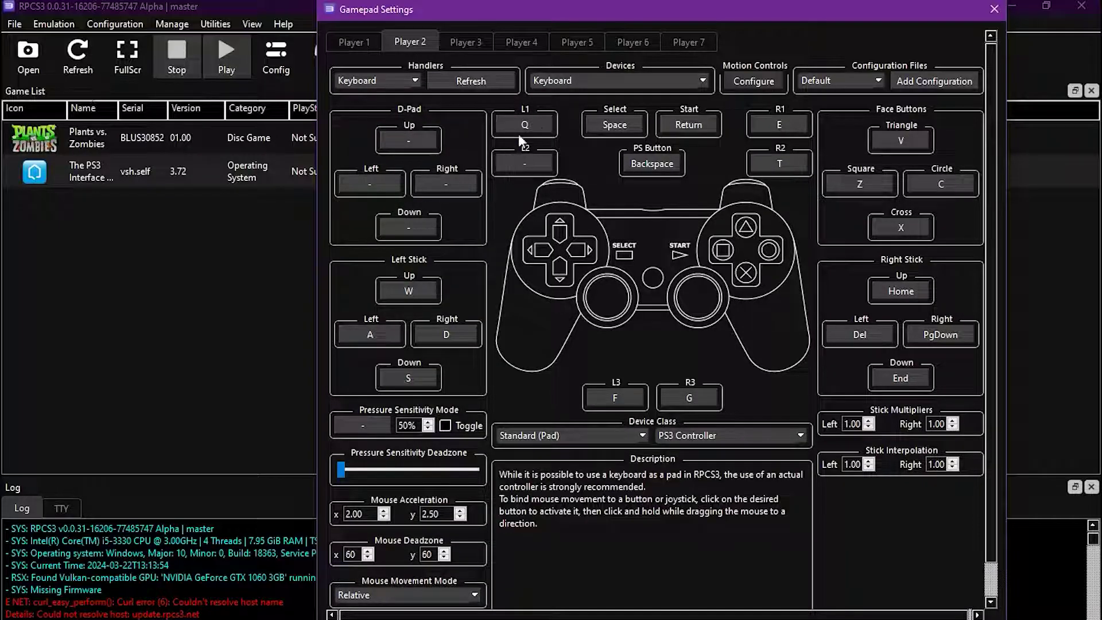
right_click(521, 127)
right_click(775, 127)
right_click(782, 167)
right_click(902, 291)
right_click(871, 335)
right_click(941, 334)
Step: Map Player 2's left stick directions to the matching arrow keys
click(398, 299)
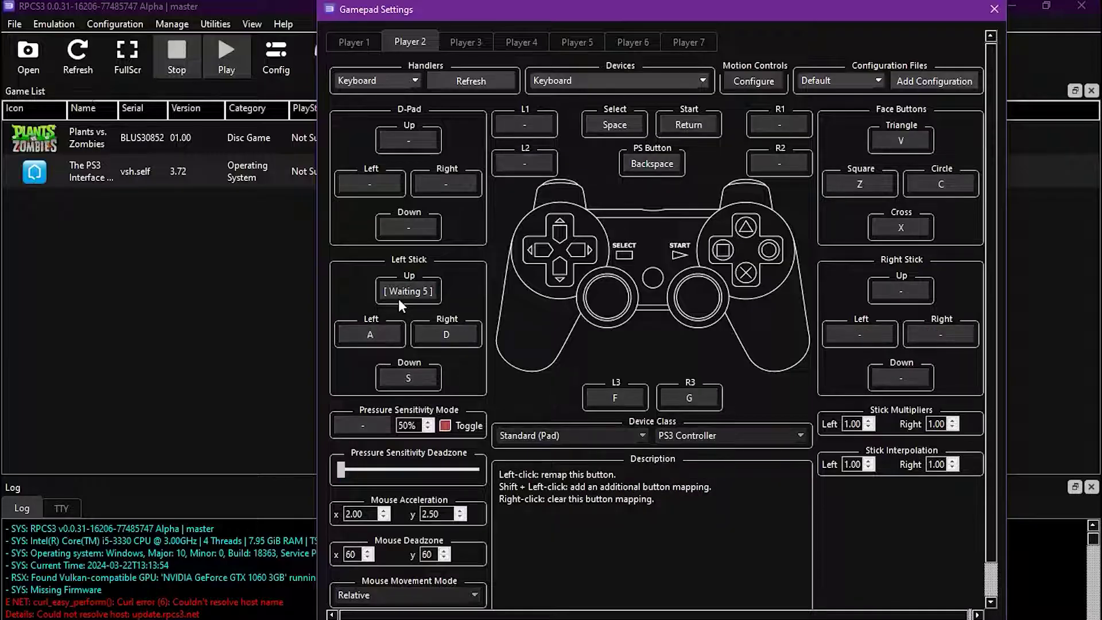
key(Up)
click(386, 335)
key(Left)
click(444, 334)
key(Right)
click(414, 378)
key(Down)
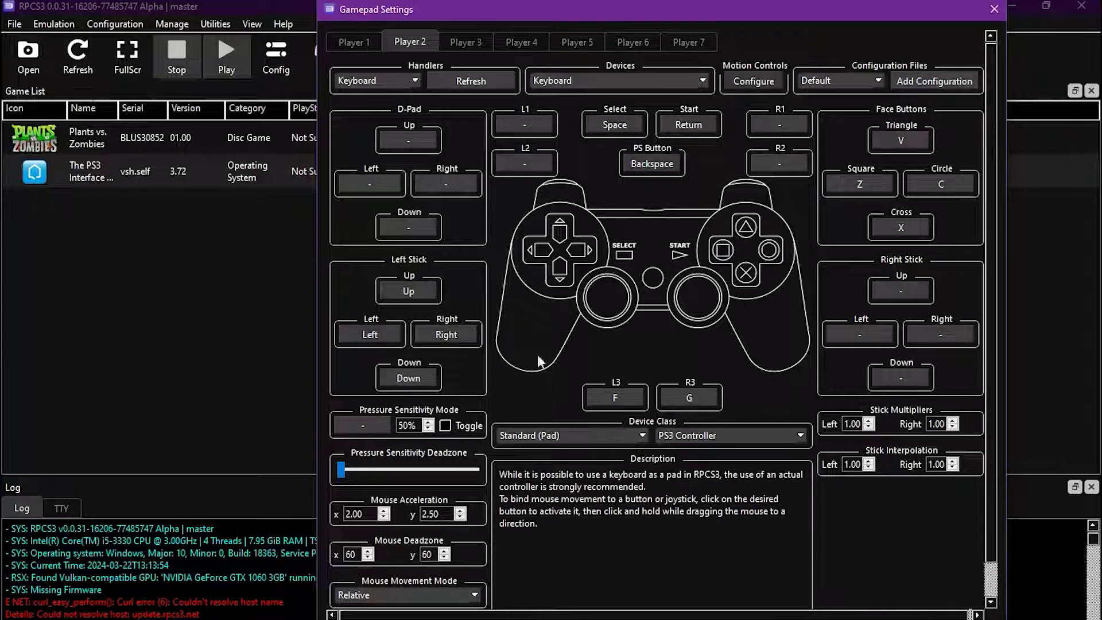
Step: Map Player 2's face buttons to the number pad: Triangle to Num+8, Square to Num+4, Circle to Num+6 and Cross to Num+2
click(891, 147)
key(KP_8)
click(880, 192)
key(KP_4)
click(925, 187)
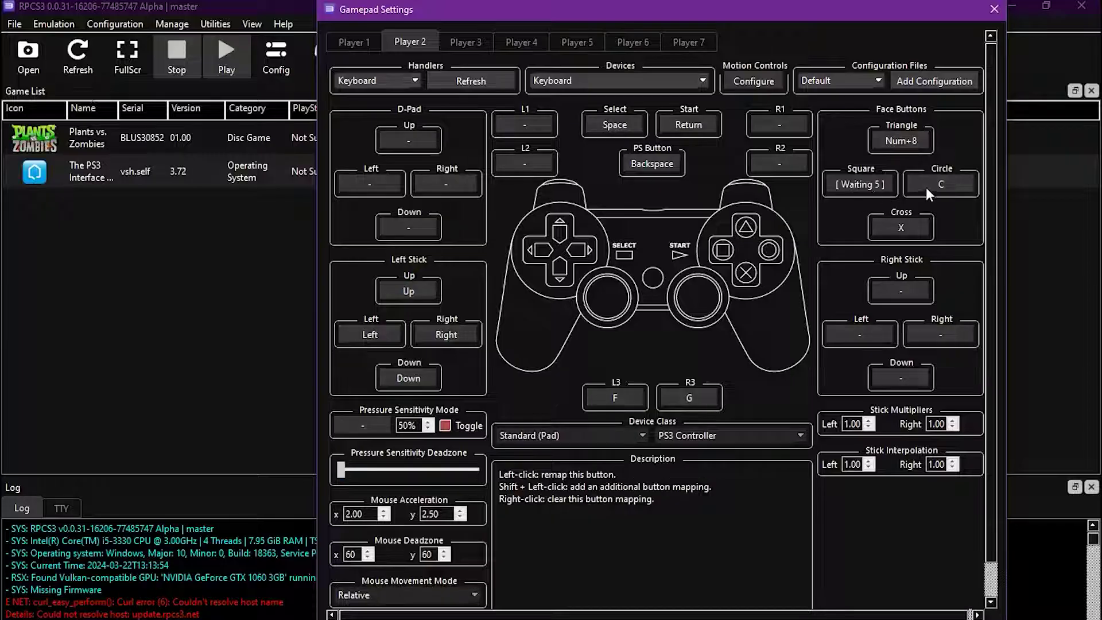
key(KP_6)
click(910, 229)
key(KP_2)
Step: Map Player 2's Select to Del, Start to End and PS Button to PgDown
click(606, 129)
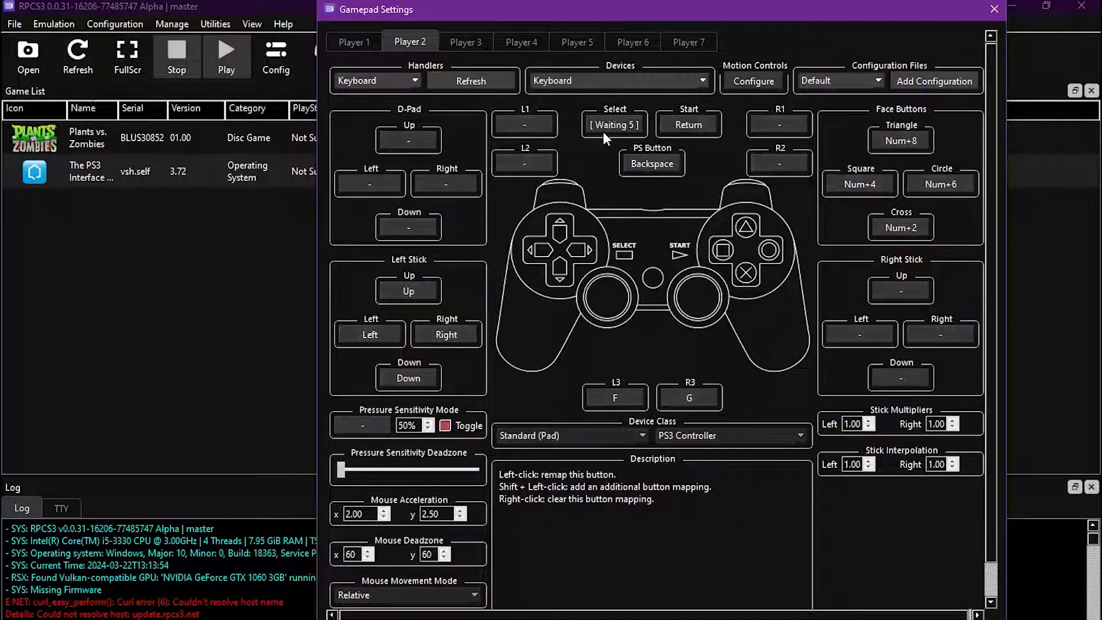
key(Delete)
click(687, 132)
key(End)
click(681, 162)
key(Page_Down)
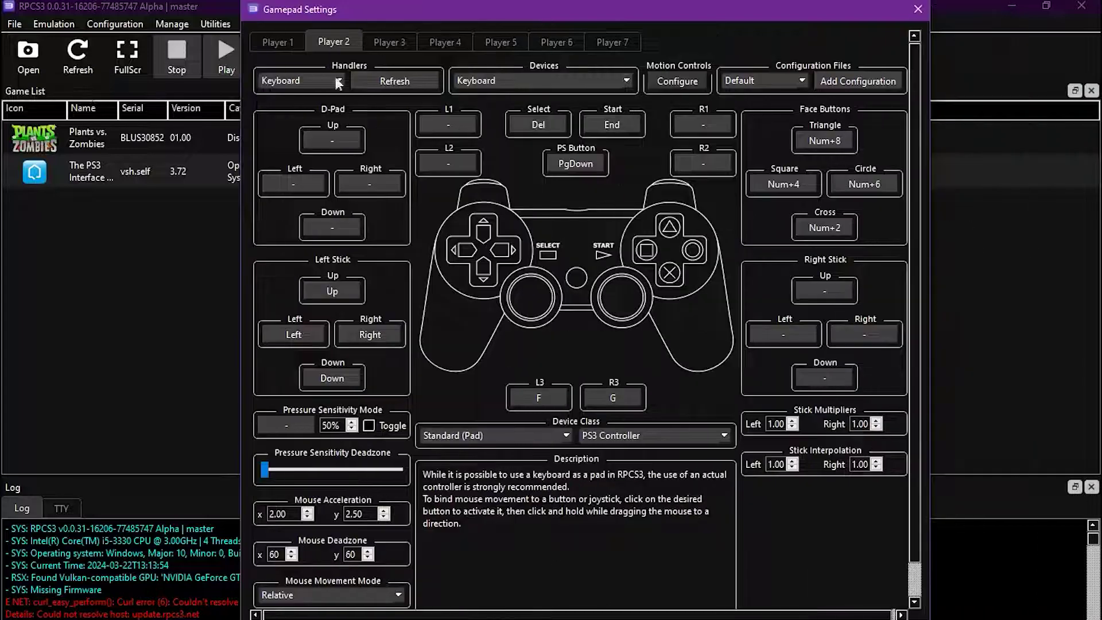
Step: Keep Keyboard as Player 2's handler and map the left stick to W for up, A for left, D for right and S for down
click(337, 81)
click(295, 113)
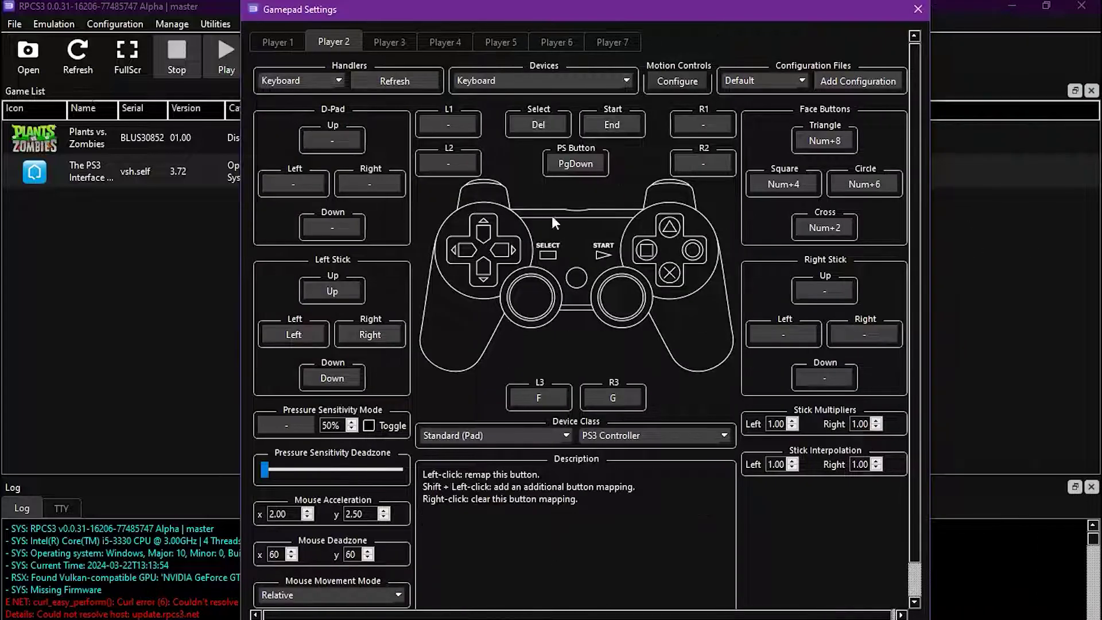
click(336, 293)
key(w)
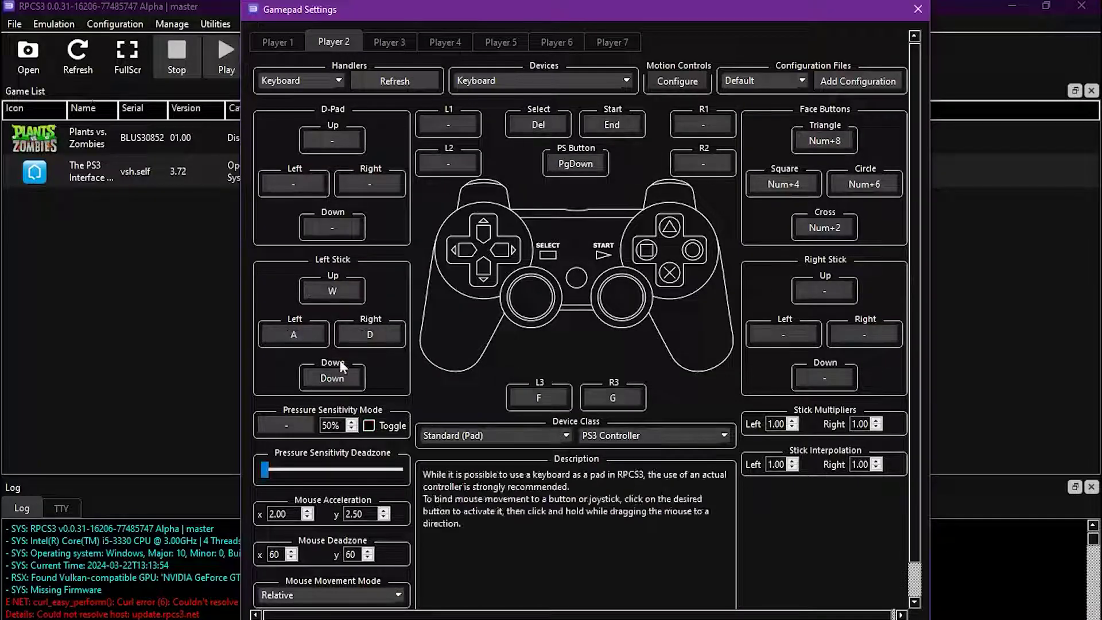
click(339, 374)
key(s)
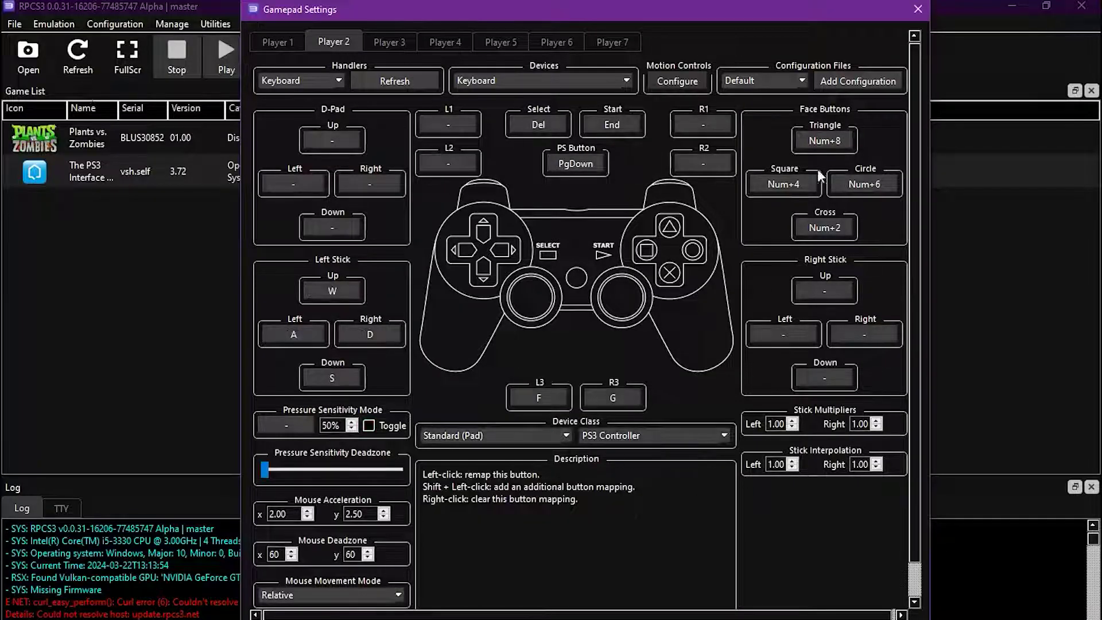
Step: Map Player 2's face buttons: Triangle to I, Square to J, Circle to L and Cross to K
click(825, 147)
key(i)
click(795, 189)
key(j)
click(828, 228)
key(k)
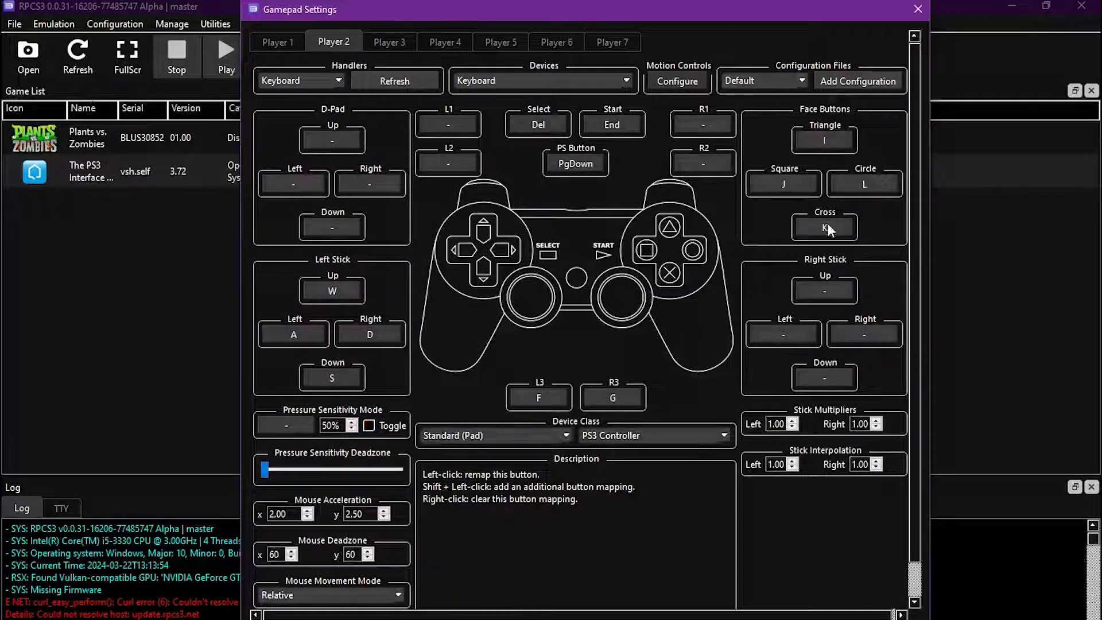
Step: Map Player 2's Select to Space, Start to Return and PS Button to Backspace
click(544, 125)
key(space)
click(601, 127)
key(Return)
click(584, 164)
key(BackSpace)
Step: Clear Player 2's L3 and R3 mappings, and close the gamepad settings after checking Player 1's page
click(546, 398)
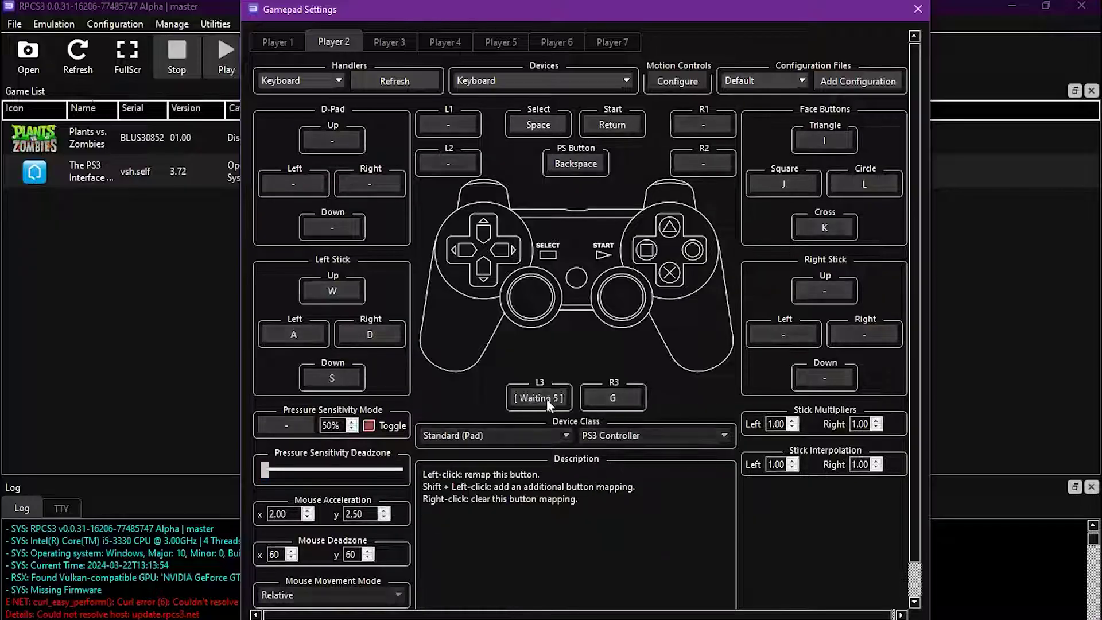
right_click(548, 399)
right_click(597, 399)
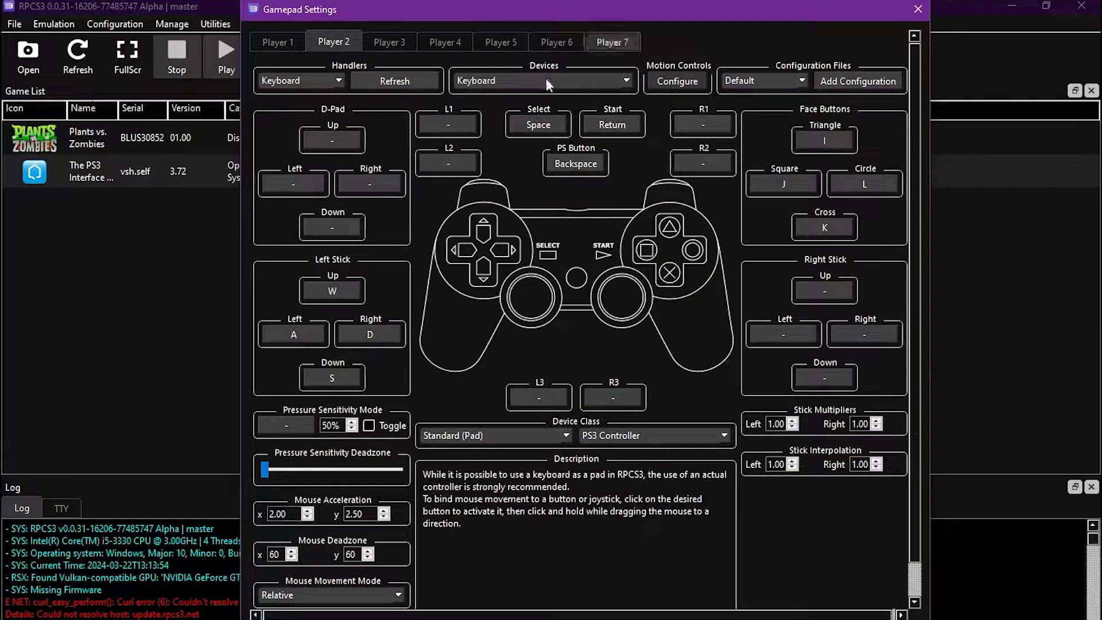
click(276, 42)
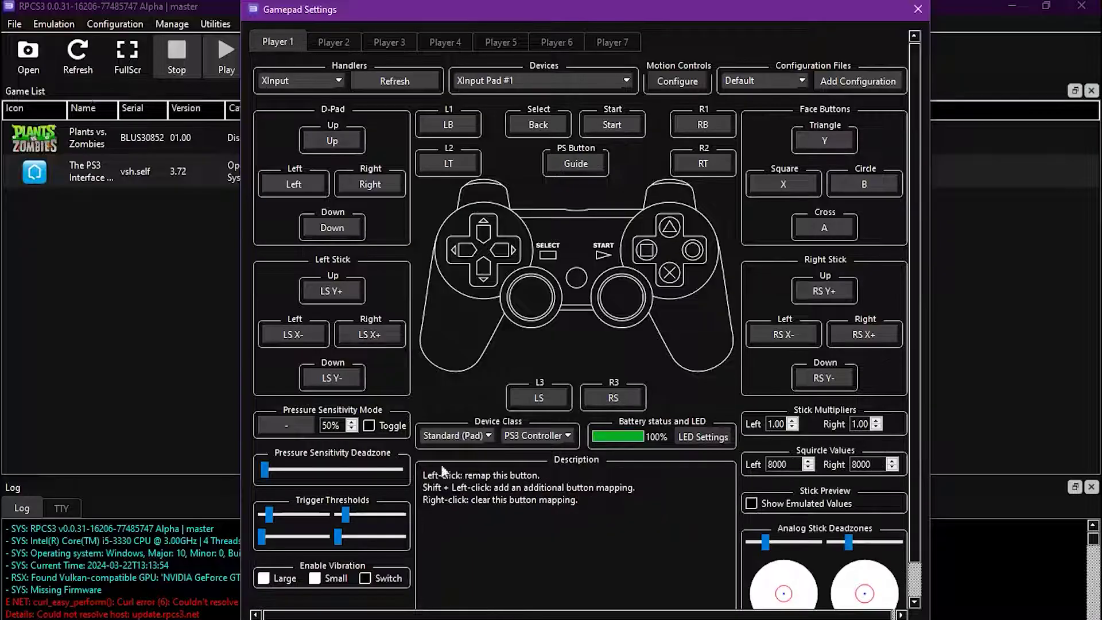
key(Escape)
Step: Boot Plants vs. Zombies from the game list and capture a screenshot of the running game
click(338, 137)
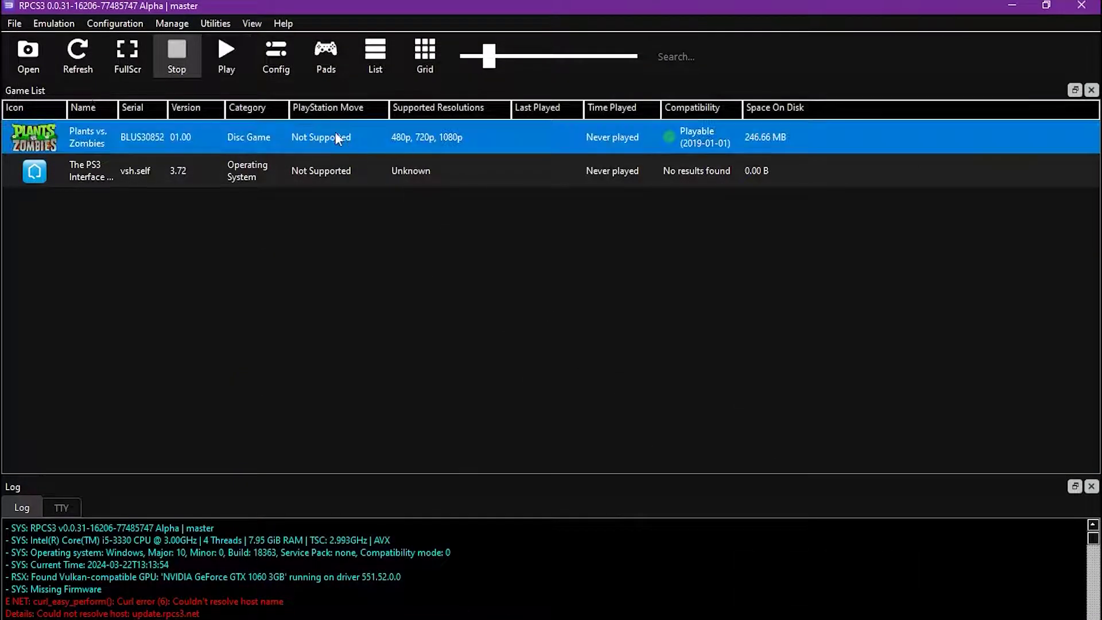
click(227, 57)
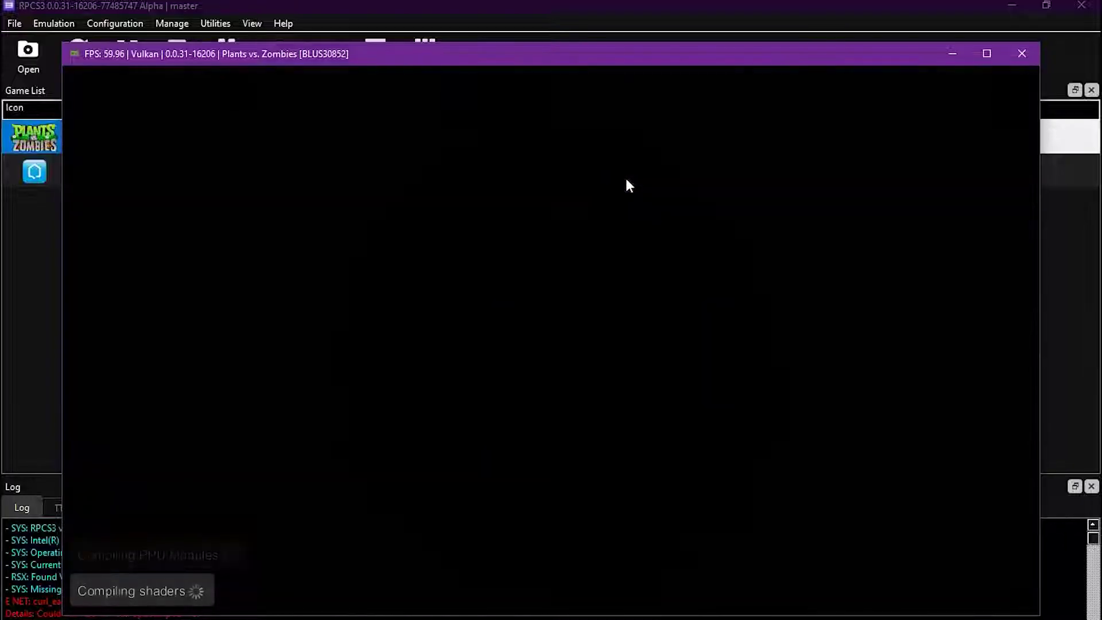
key(F12)
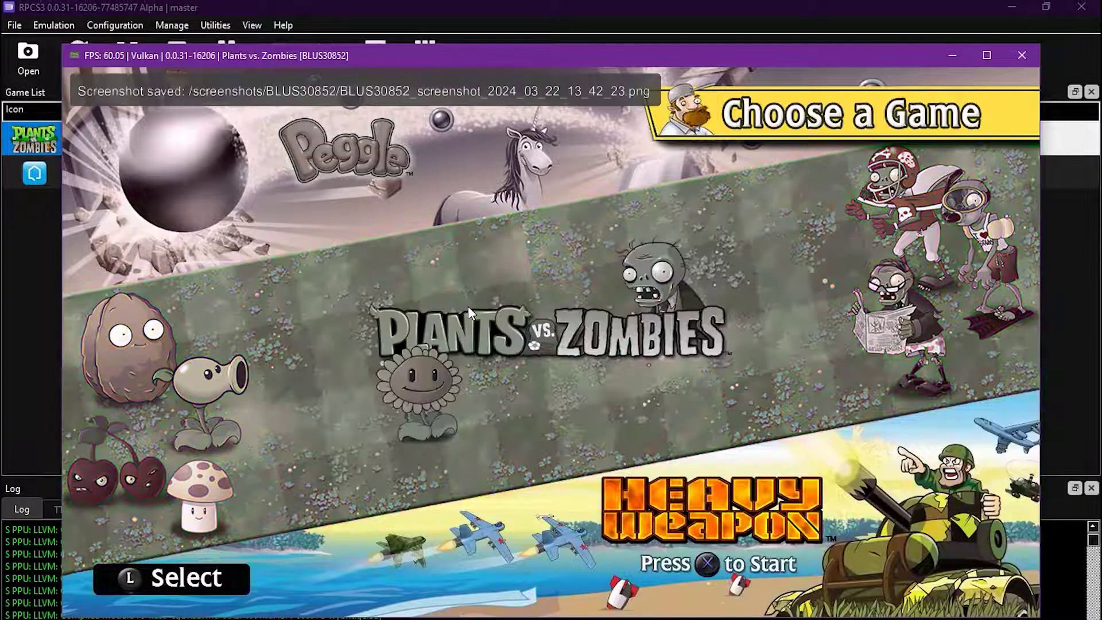
Step: Choose Plants vs. Zombies on the Choose a Game screen and start it
key(Down)
key(Up)
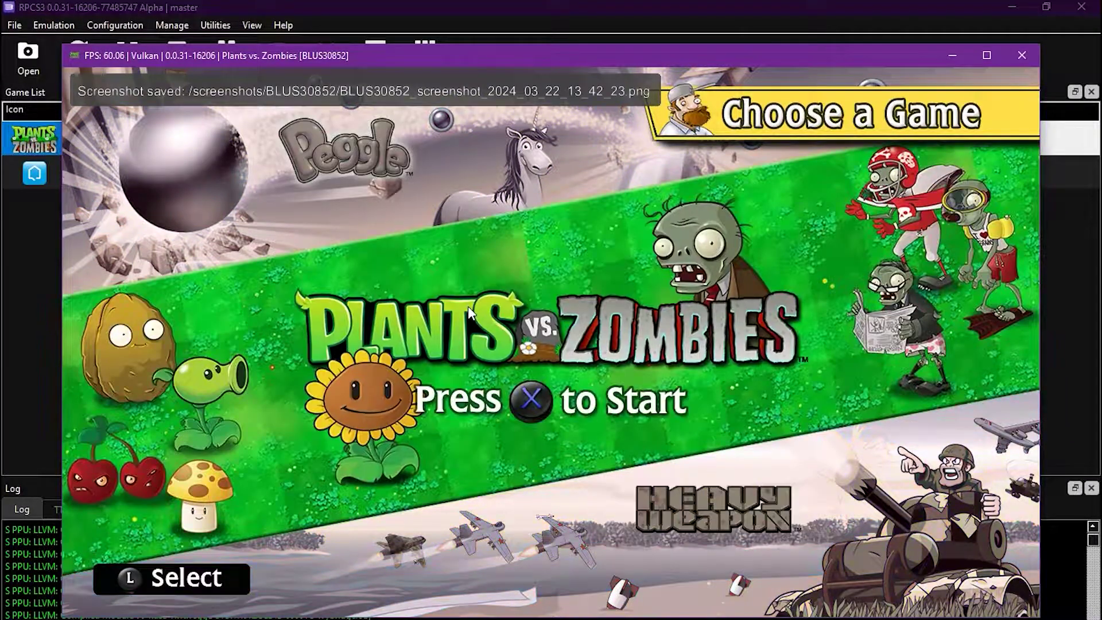
key(x)
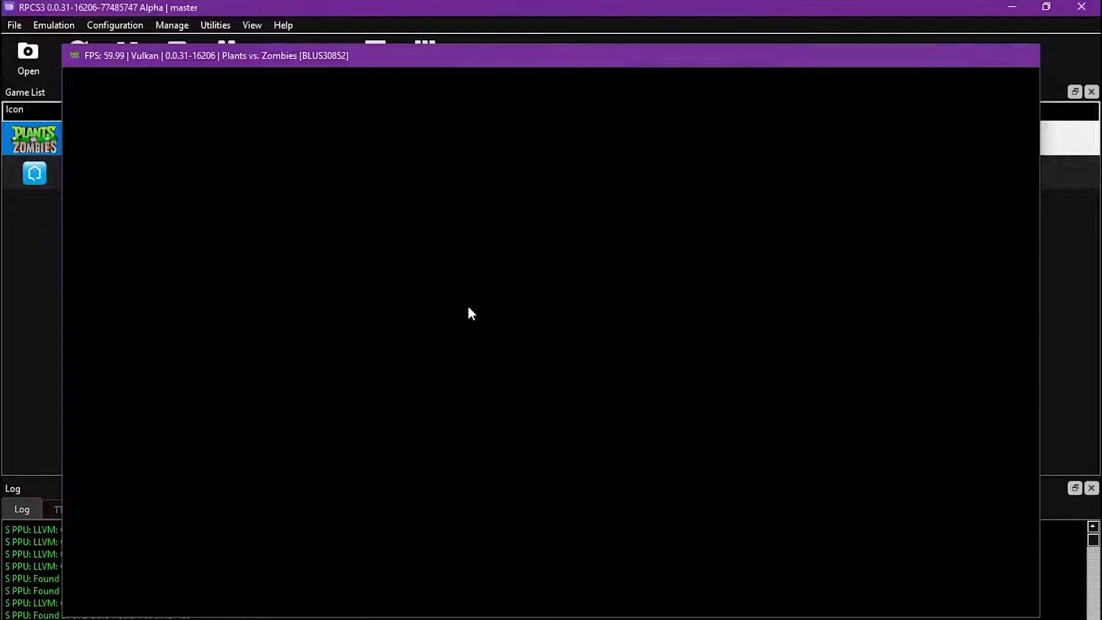